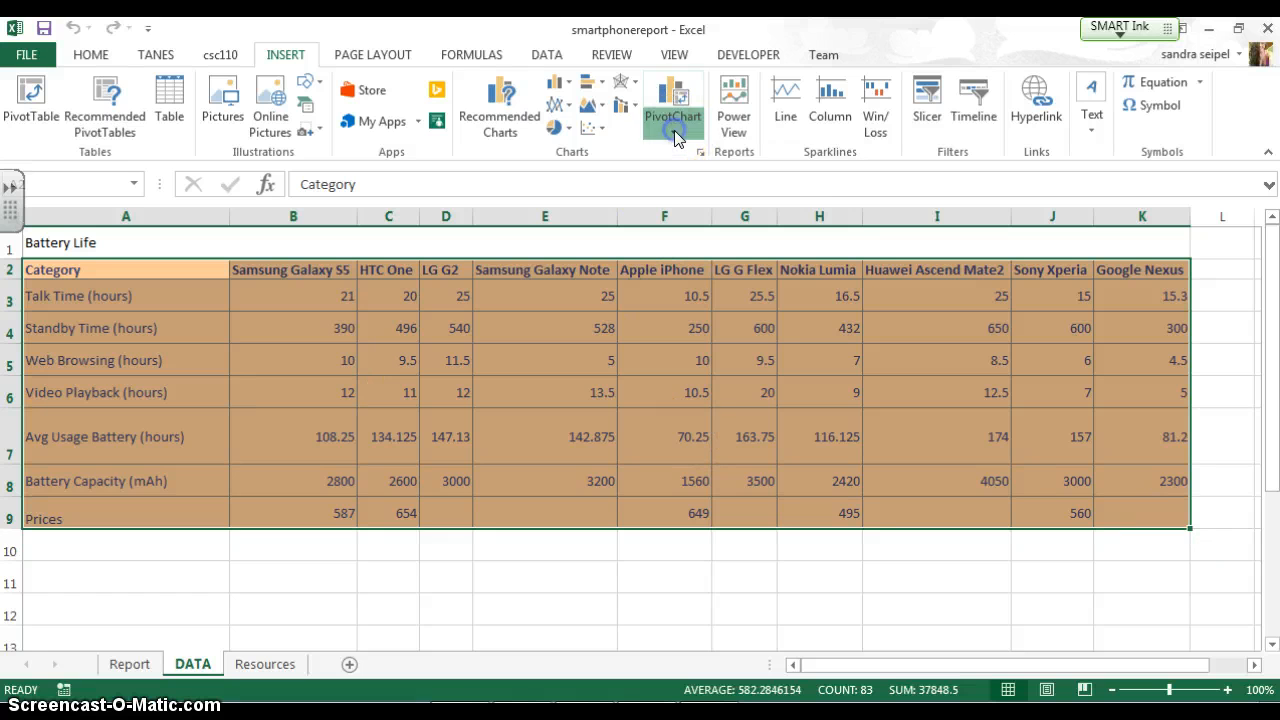
Create a PivotChart and PivotTable on a new worksheet from the range DATA!$A$2:$K$9
{"action": "left_click", "coordinate": [674, 130]}
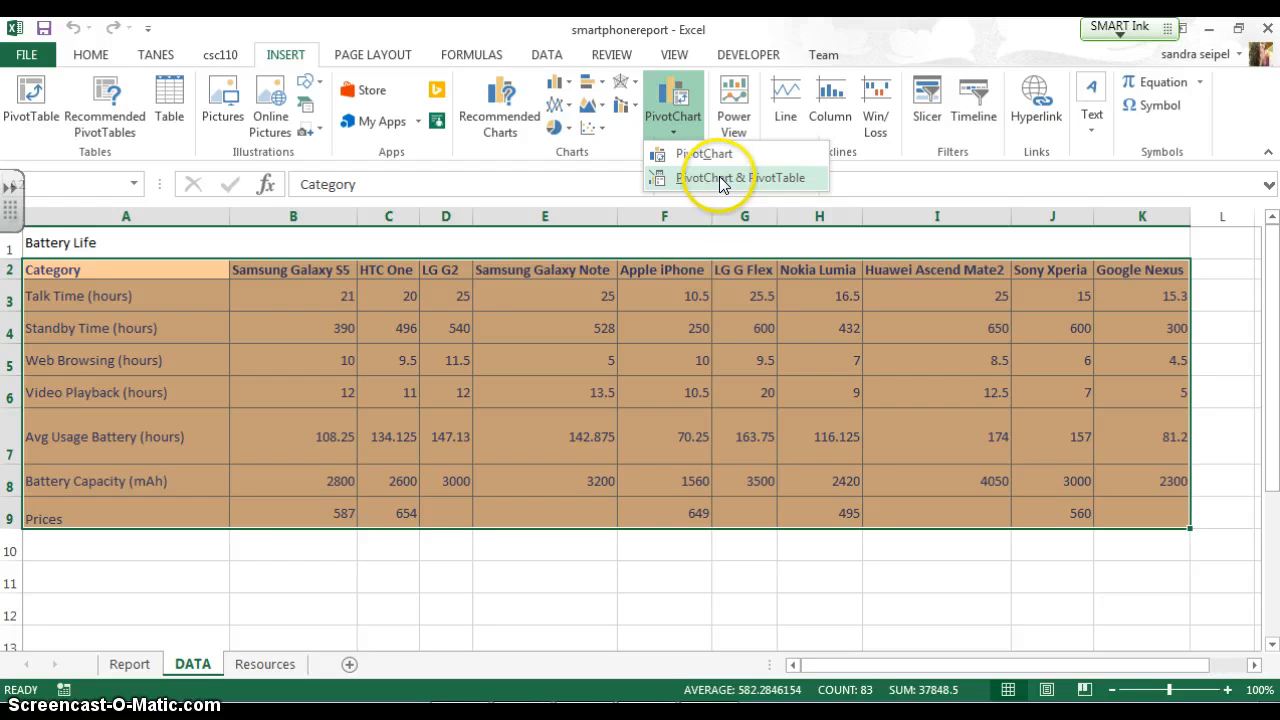
{"action": "left_click", "coordinate": [790, 180]}
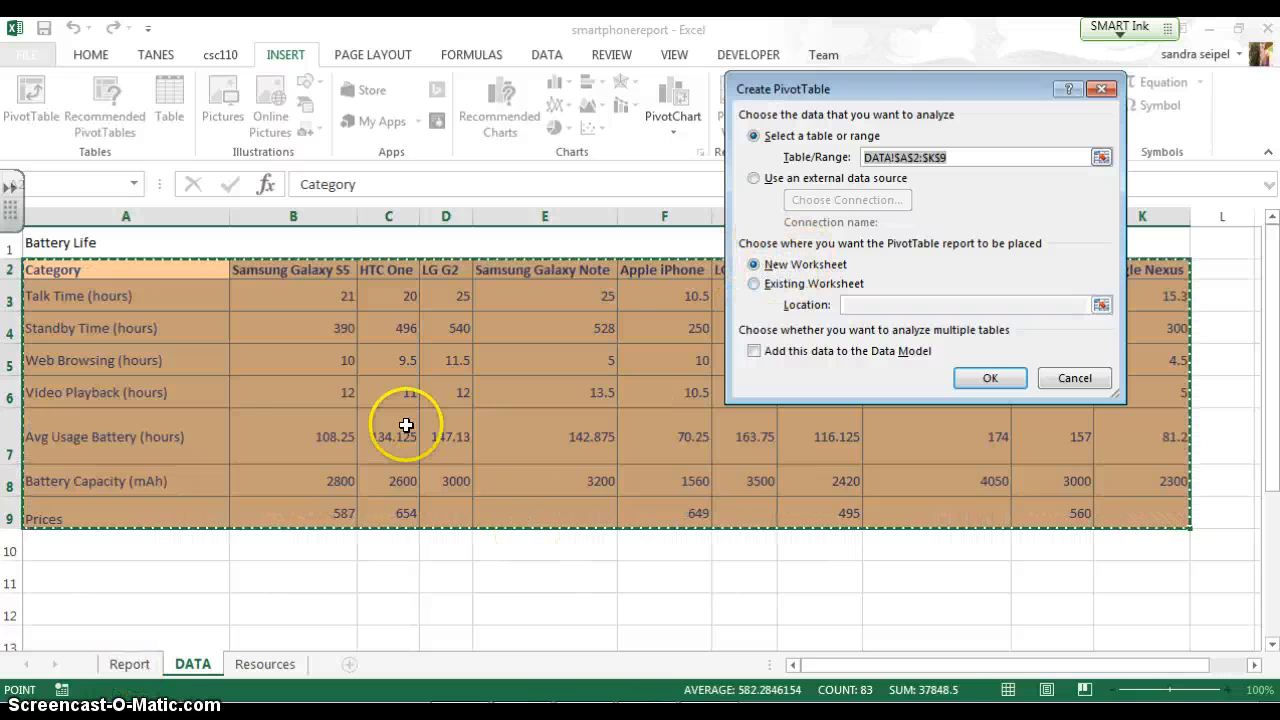
{"action": "left_click", "coordinate": [988, 380]}
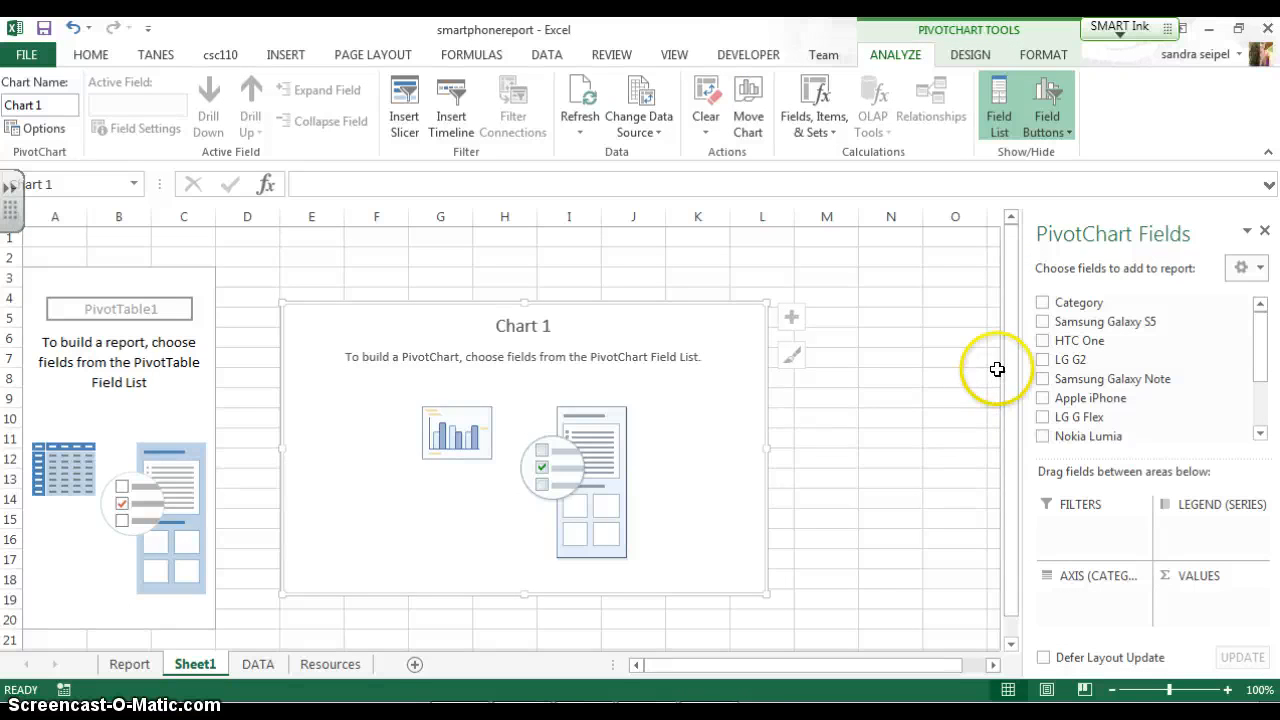
Add the Samsung Galaxy S5 and HTC One fields to the PivotChart's values
{"action": "left_click", "coordinate": [1042, 322]}
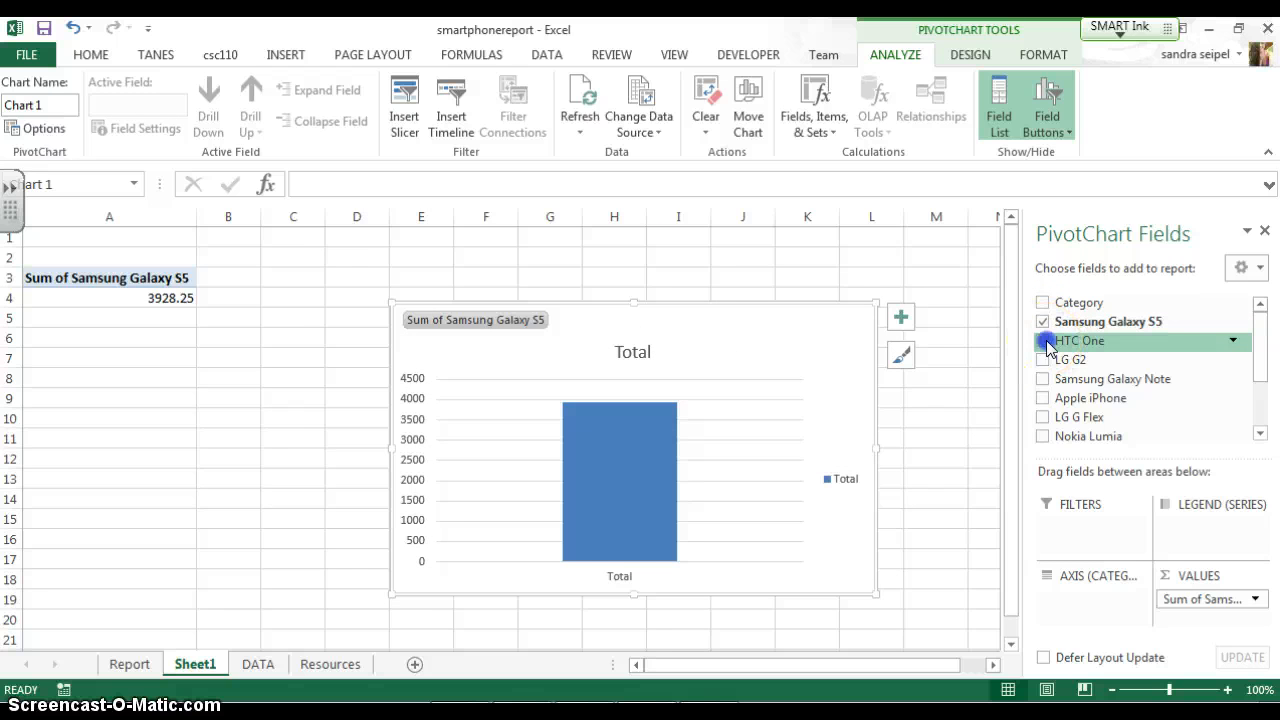
{"action": "left_click", "coordinate": [1045, 341]}
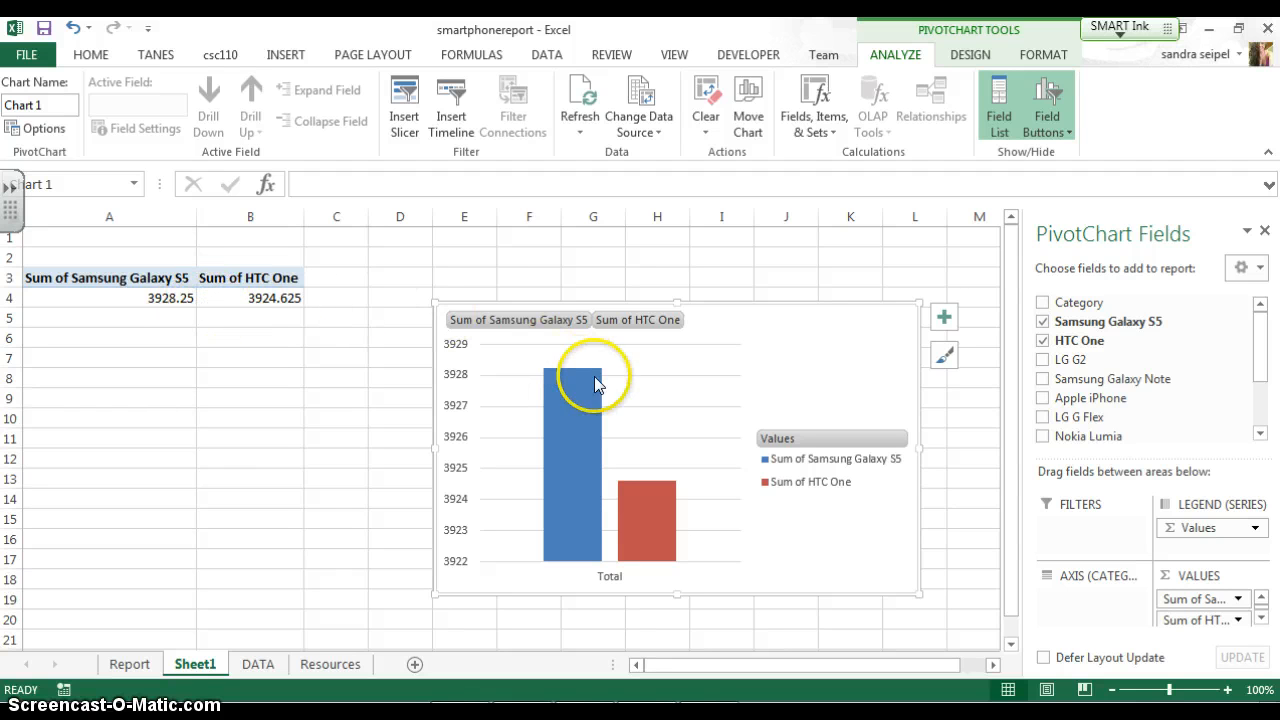
{"action": "left_click", "coordinate": [1045, 361]}
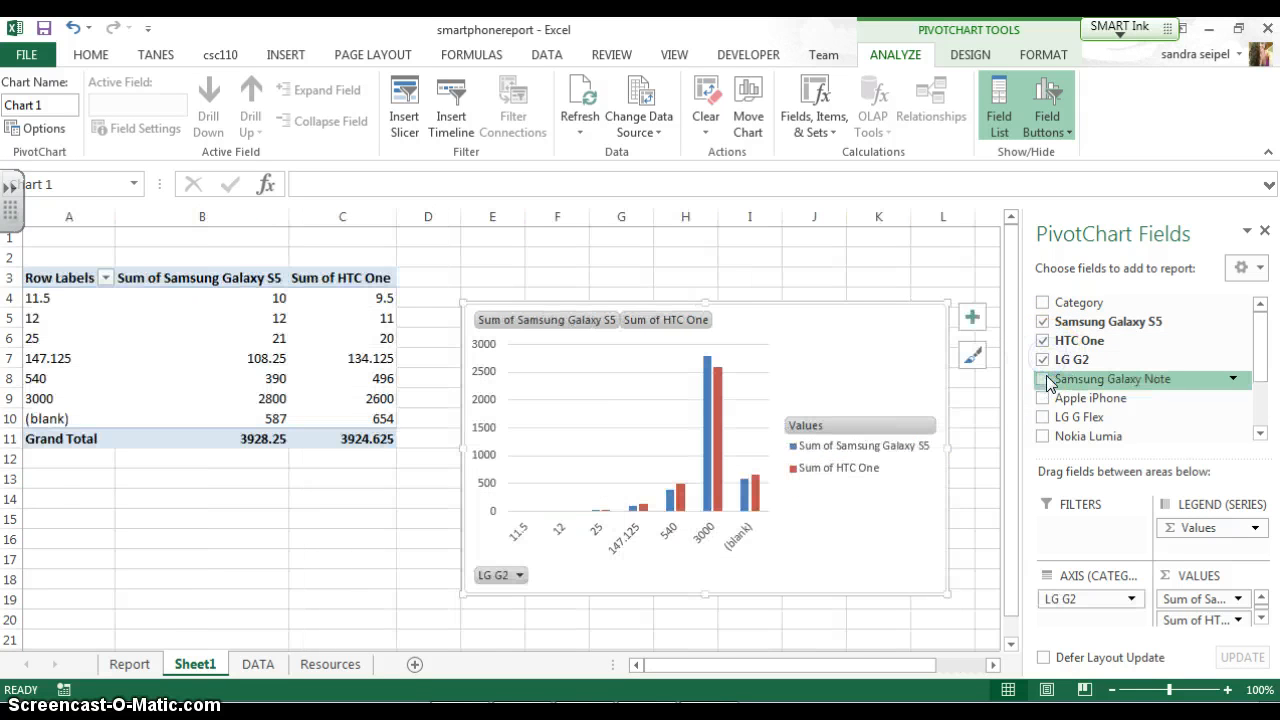
{"action": "left_click", "coordinate": [1045, 380]}
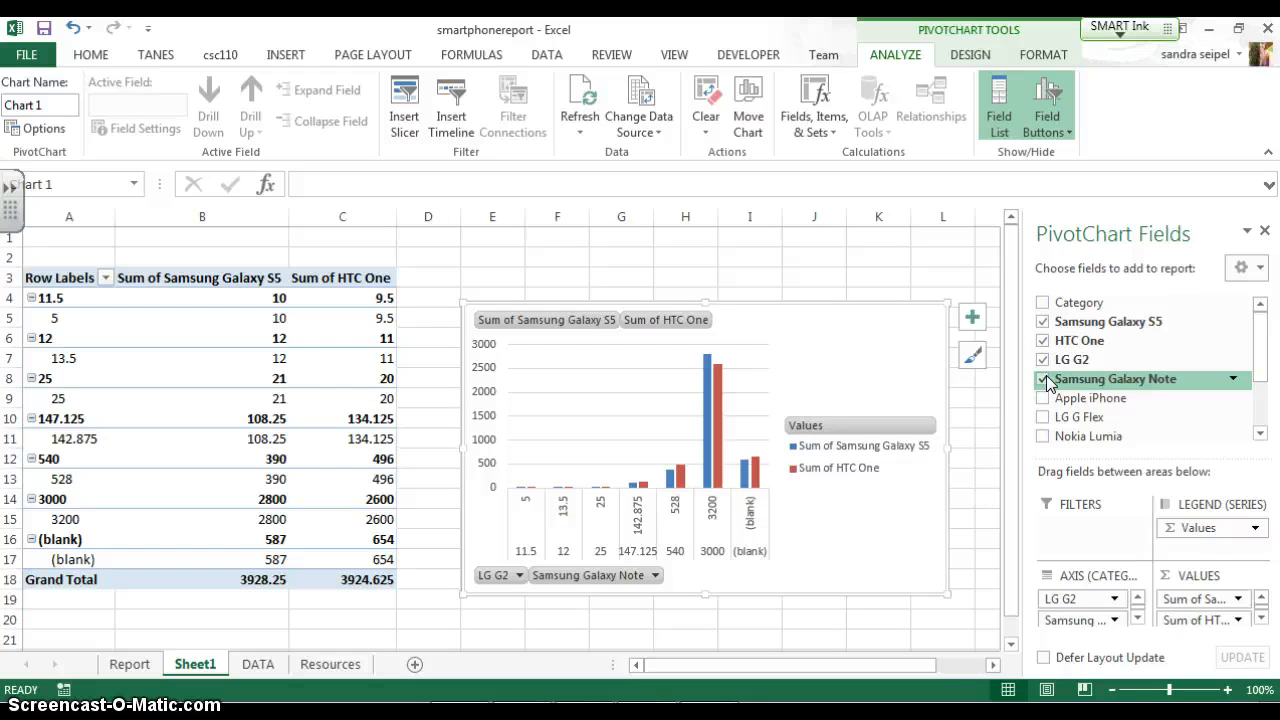
{"action": "left_click", "coordinate": [1045, 380]}
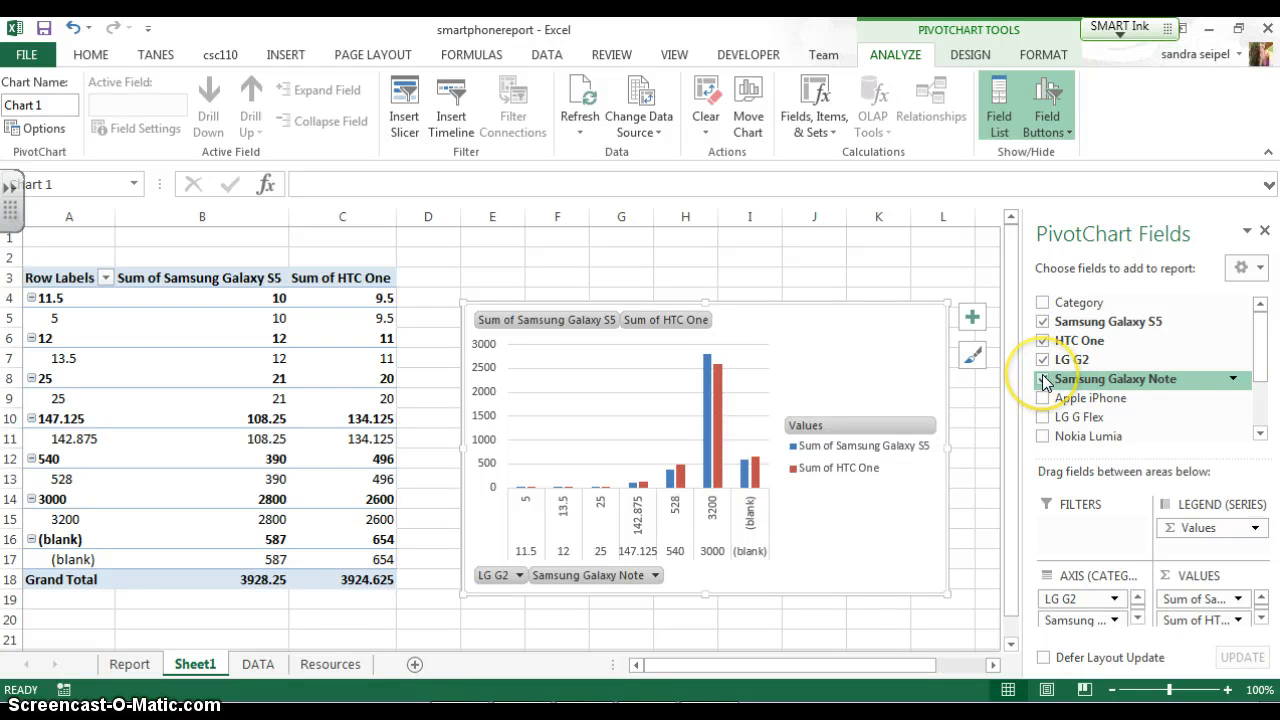
{"action": "left_click", "coordinate": [1044, 360]}
{"action": "left_click", "coordinate": [1044, 341]}
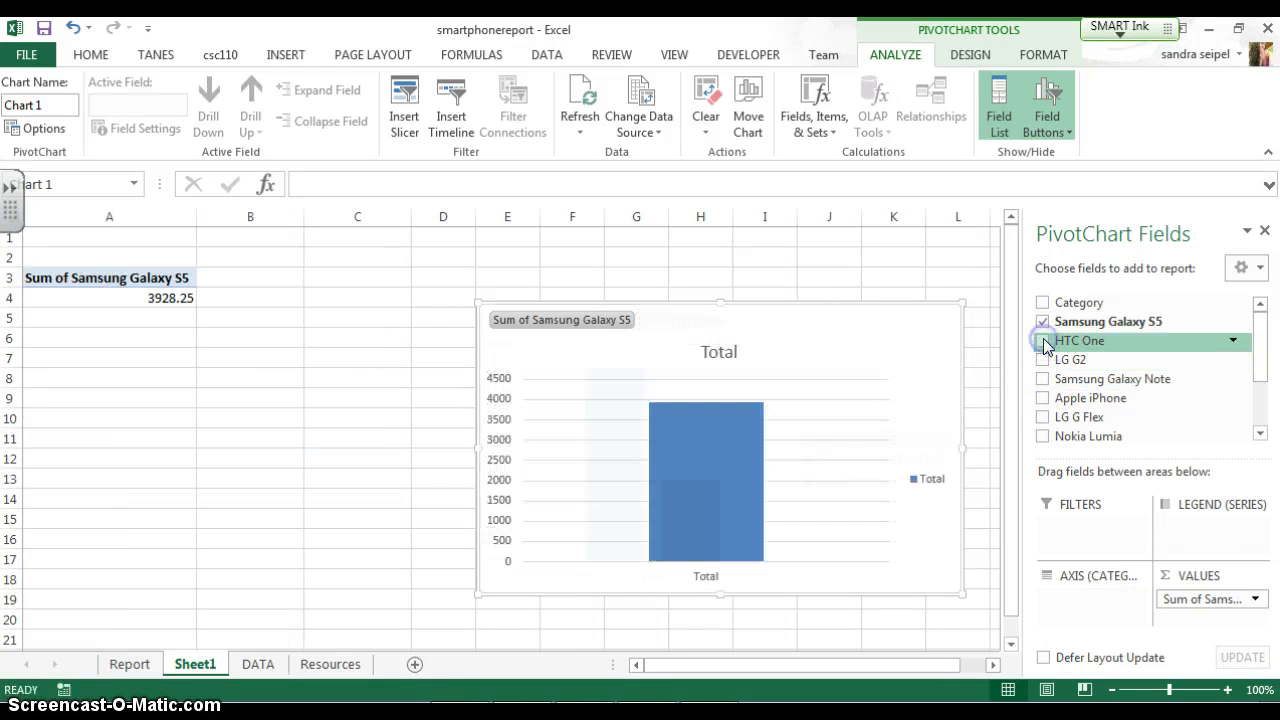
{"action": "left_click", "coordinate": [1044, 341]}
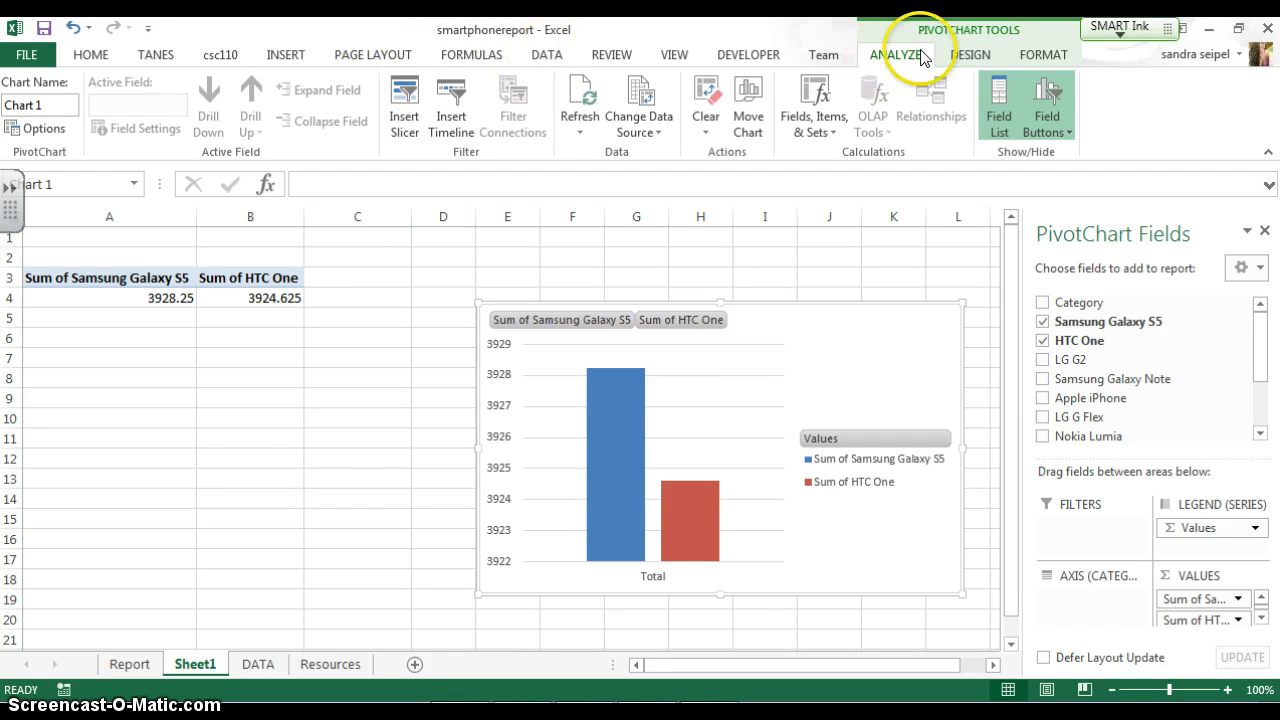
Try the grey gradient chart style on the PivotChart, then apply the dark-background style with beveled columns
{"action": "left_click", "coordinate": [963, 62]}
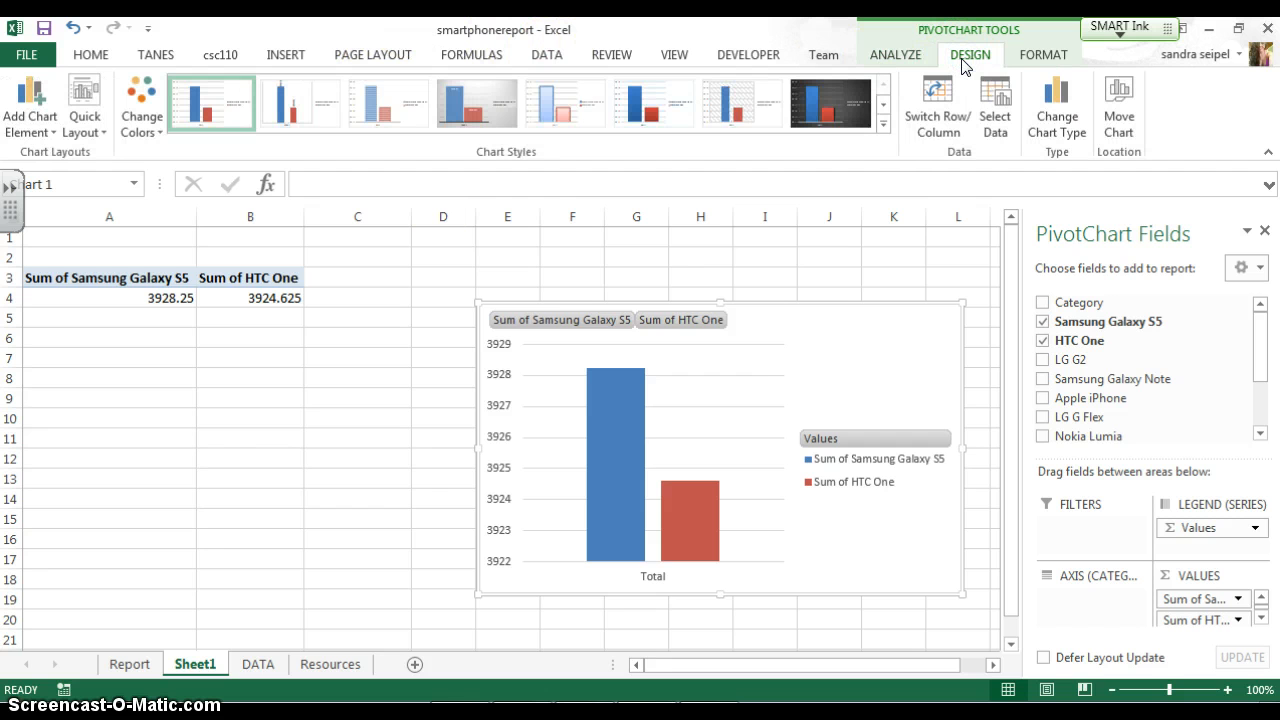
{"action": "left_click", "coordinate": [862, 117]}
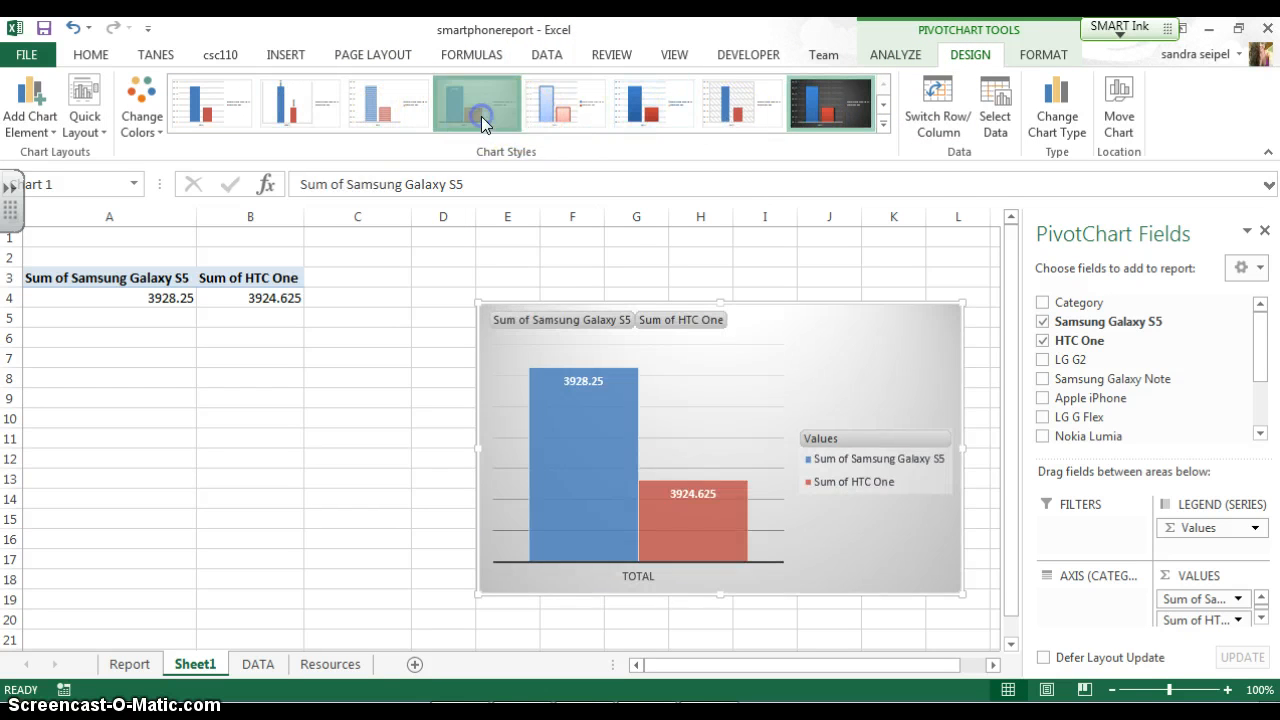
{"action": "left_click", "coordinate": [481, 116]}
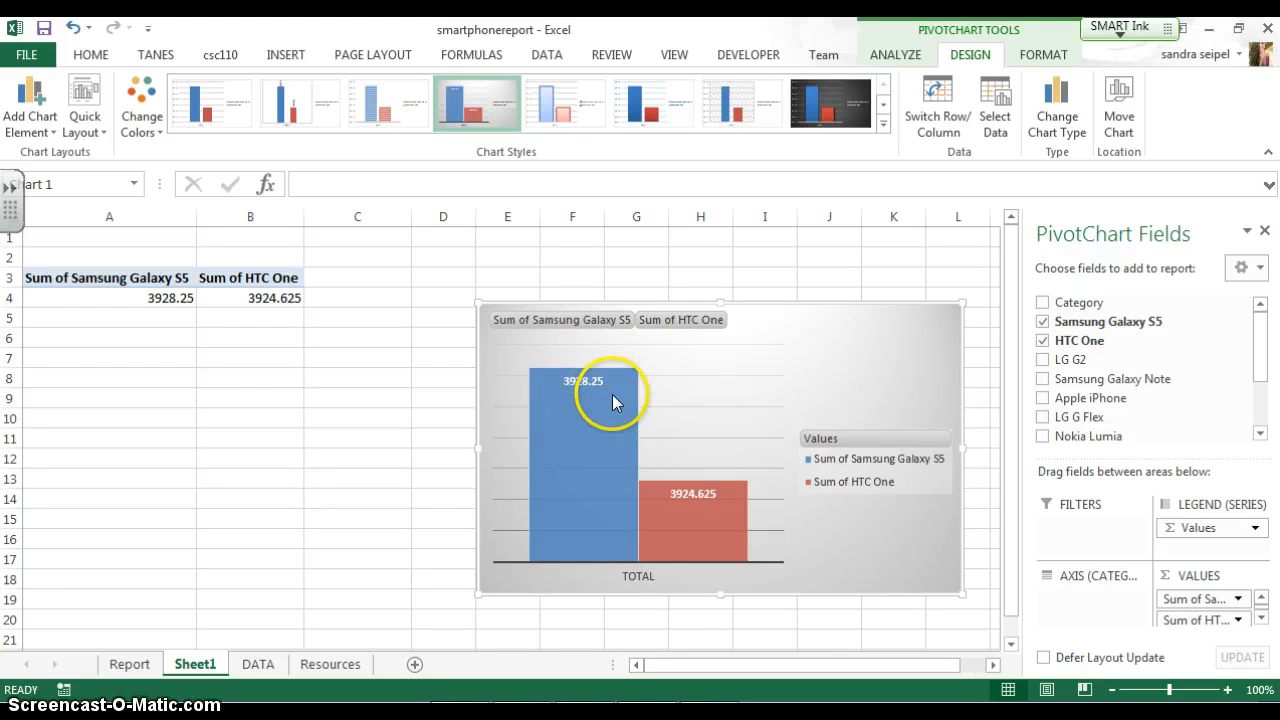
{"action": "mouse_move", "coordinate": [603, 397]}
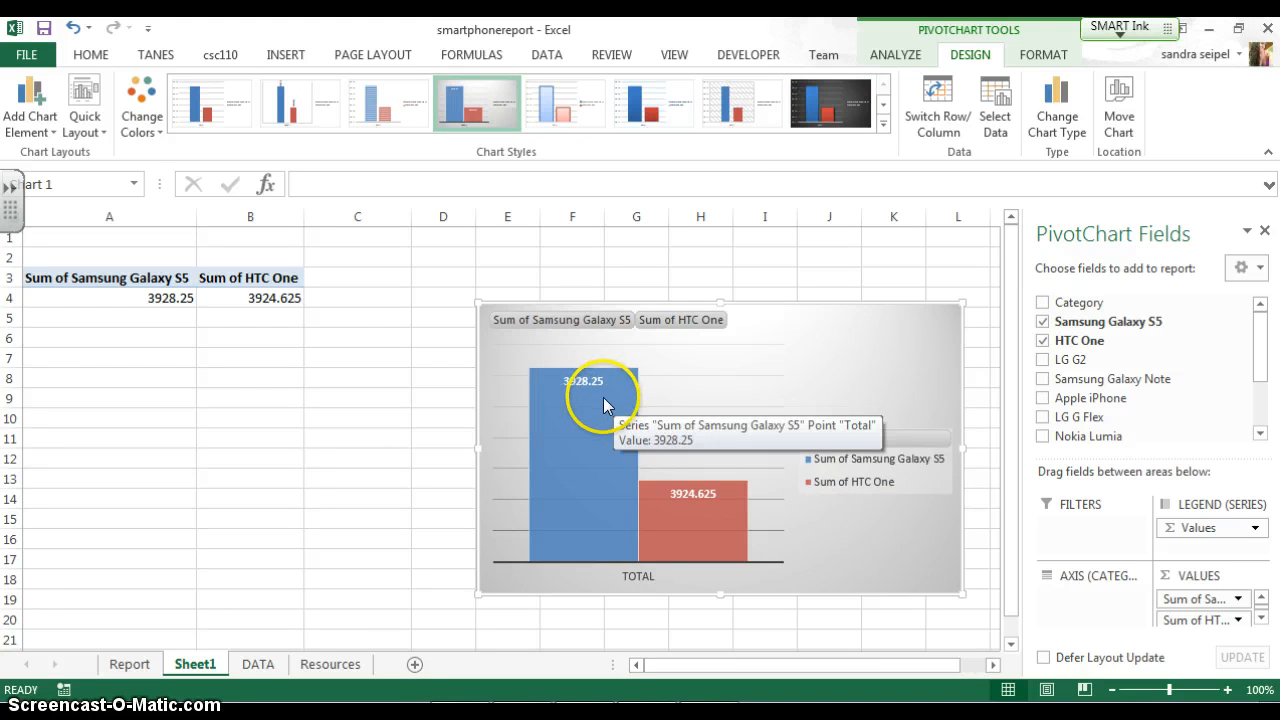
{"action": "left_click", "coordinate": [826, 112]}
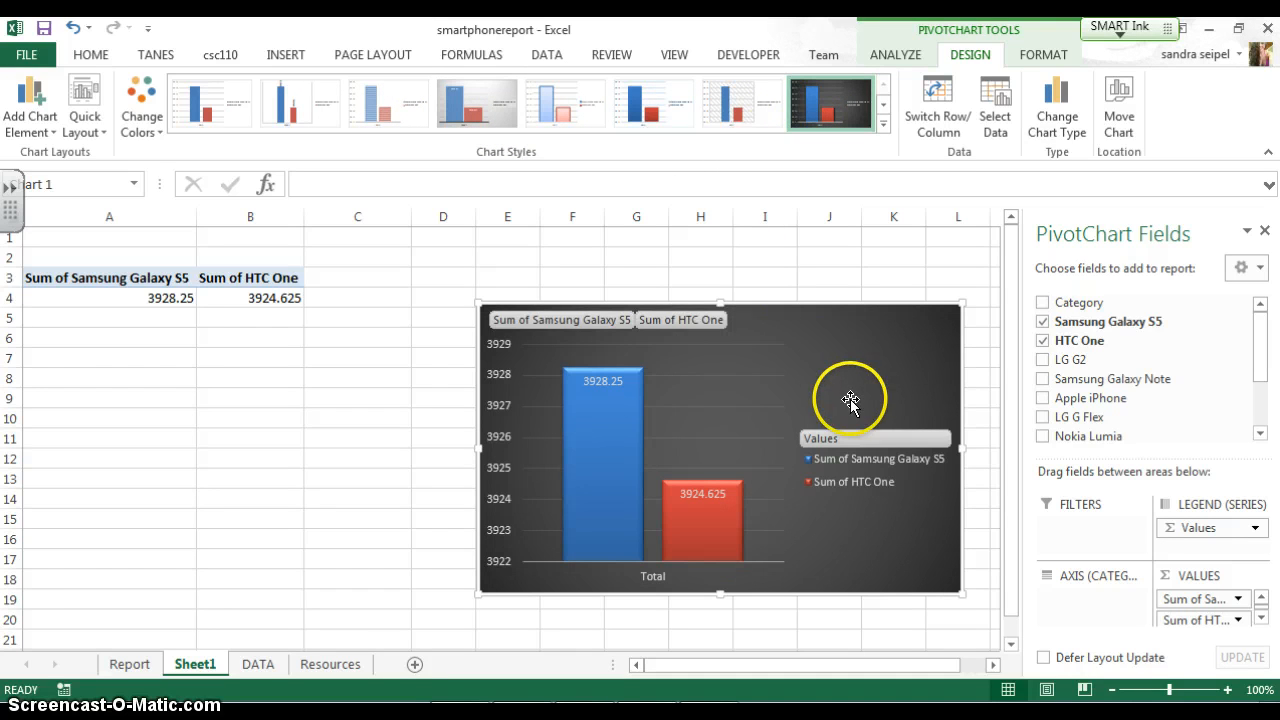
{"action": "left_click", "coordinate": [883, 123]}
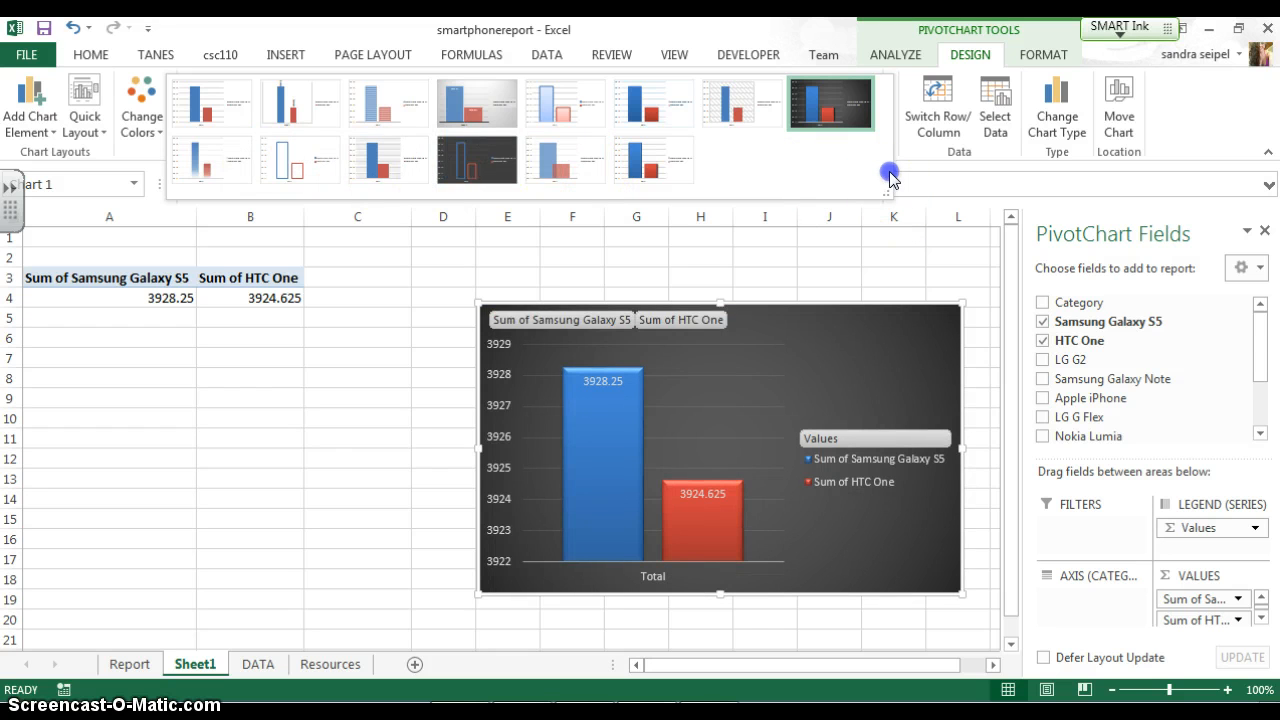
{"action": "left_click", "coordinate": [868, 254]}
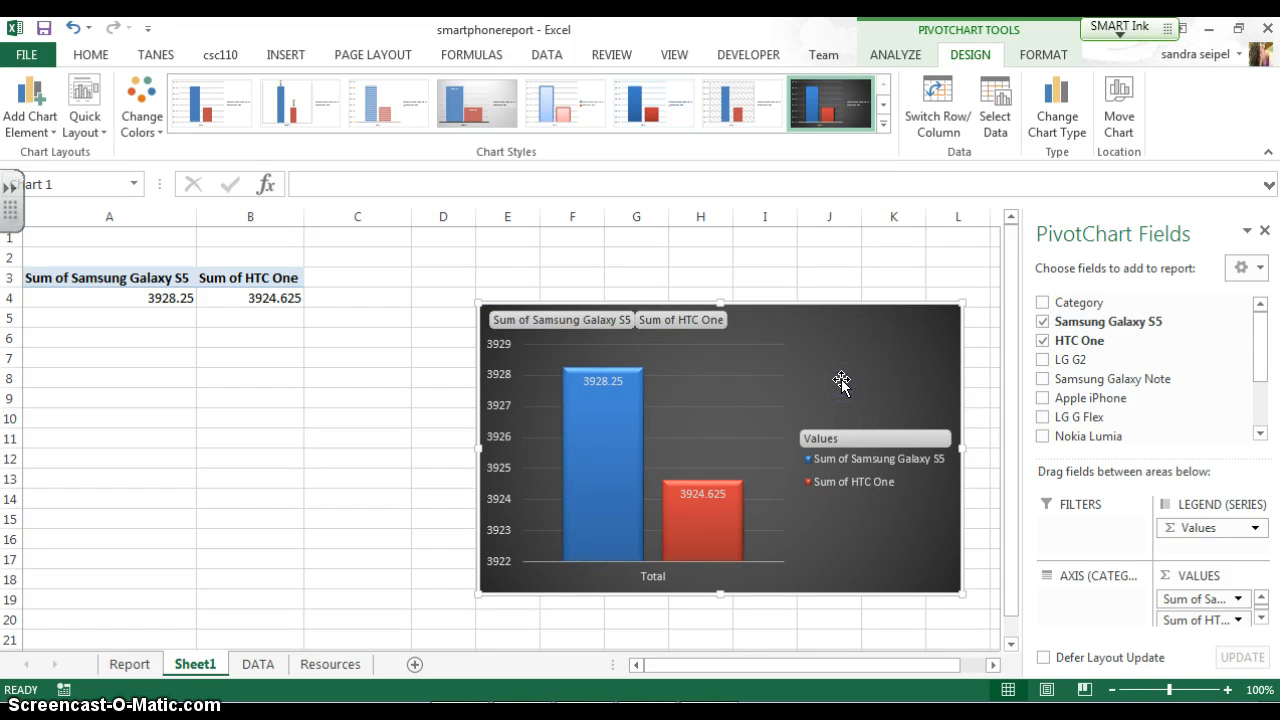
Move the PivotChart directly below the PivotTable, starting in column A at row 6, and enlarge it to about row 24
{"action": "mouse_move", "coordinate": [845, 385]}
{"action": "left_mouse_down"}
{"action": "mouse_move", "coordinate": [466, 428]}
{"action": "mouse_move", "coordinate": [389, 414]}
{"action": "left_mouse_up"}
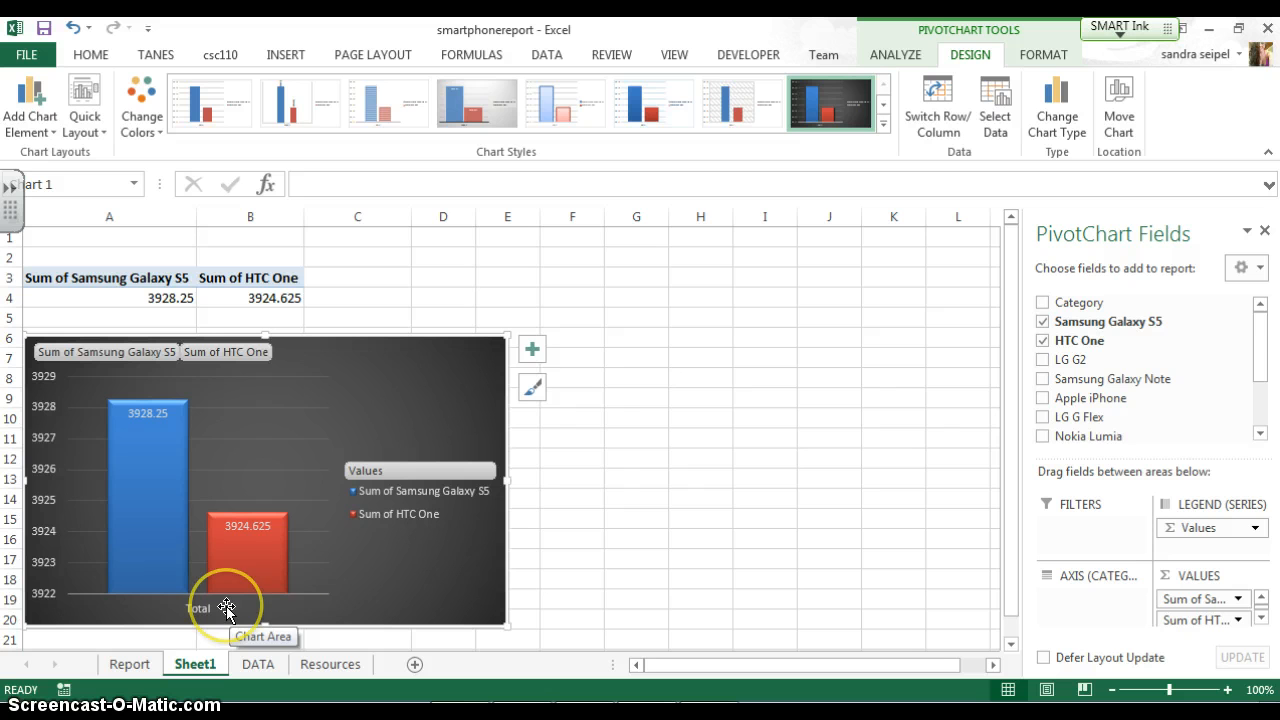
{"action": "left_click", "coordinate": [1042, 419]}
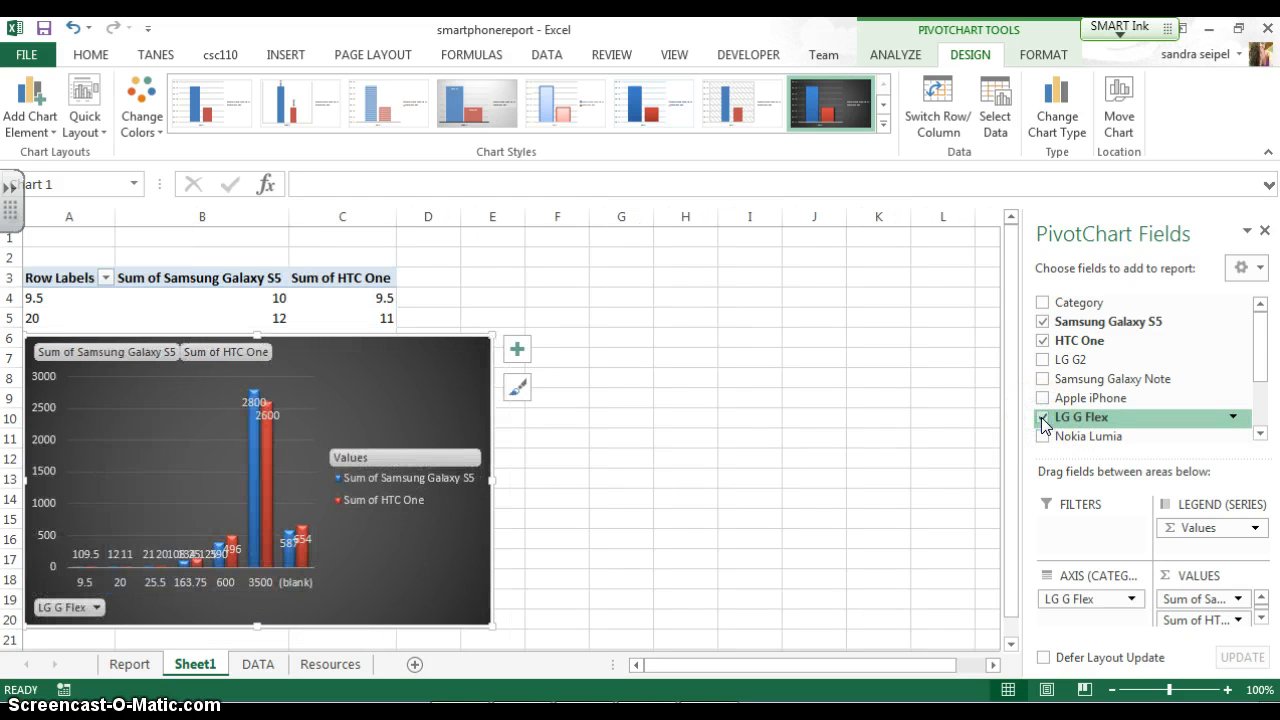
{"action": "left_click", "coordinate": [1042, 419]}
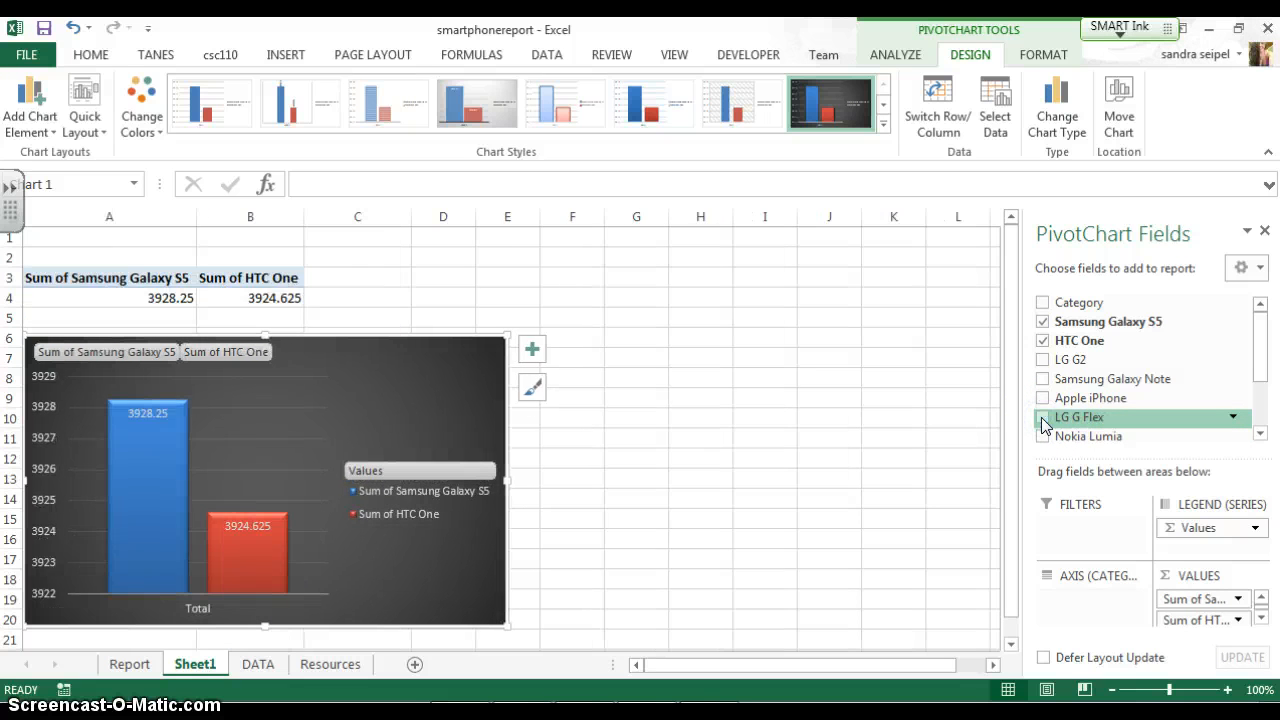
{"action": "scroll", "coordinate": [414, 591], "scroll_direction": "down", "scroll_amount": 1}
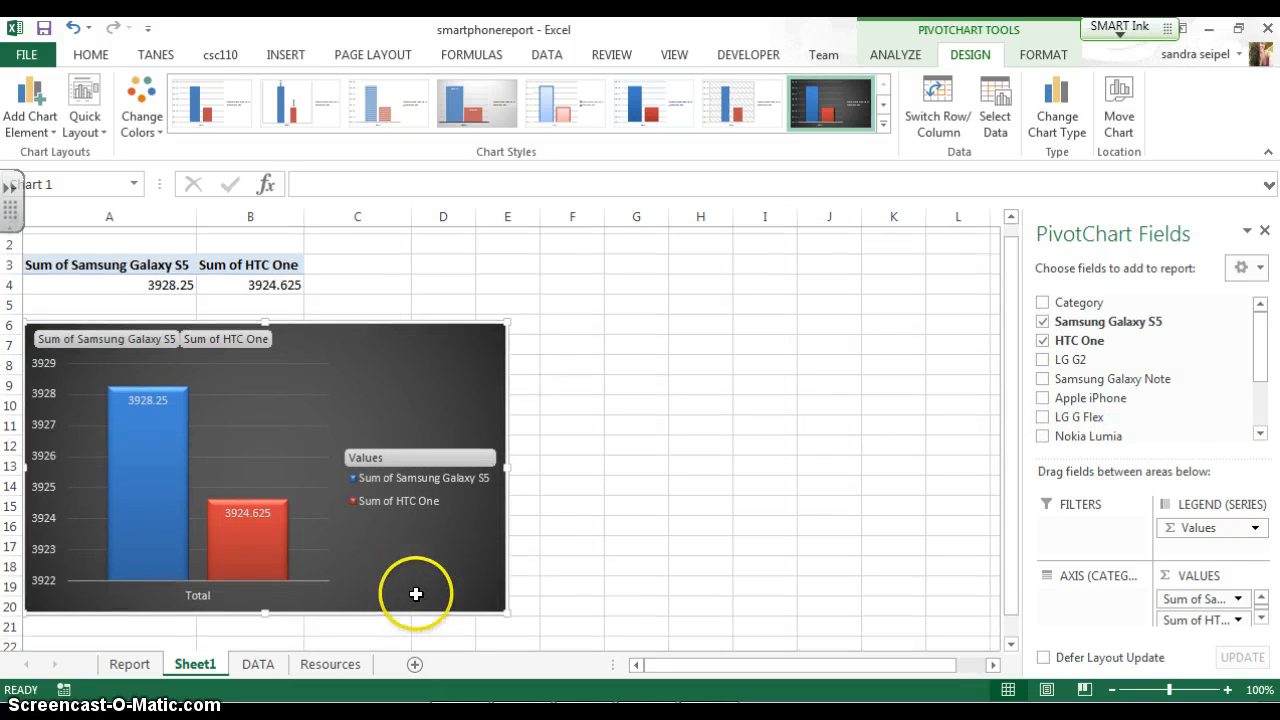
{"action": "left_click_drag", "start_coordinate": [506, 563], "coordinate": [553, 637]}
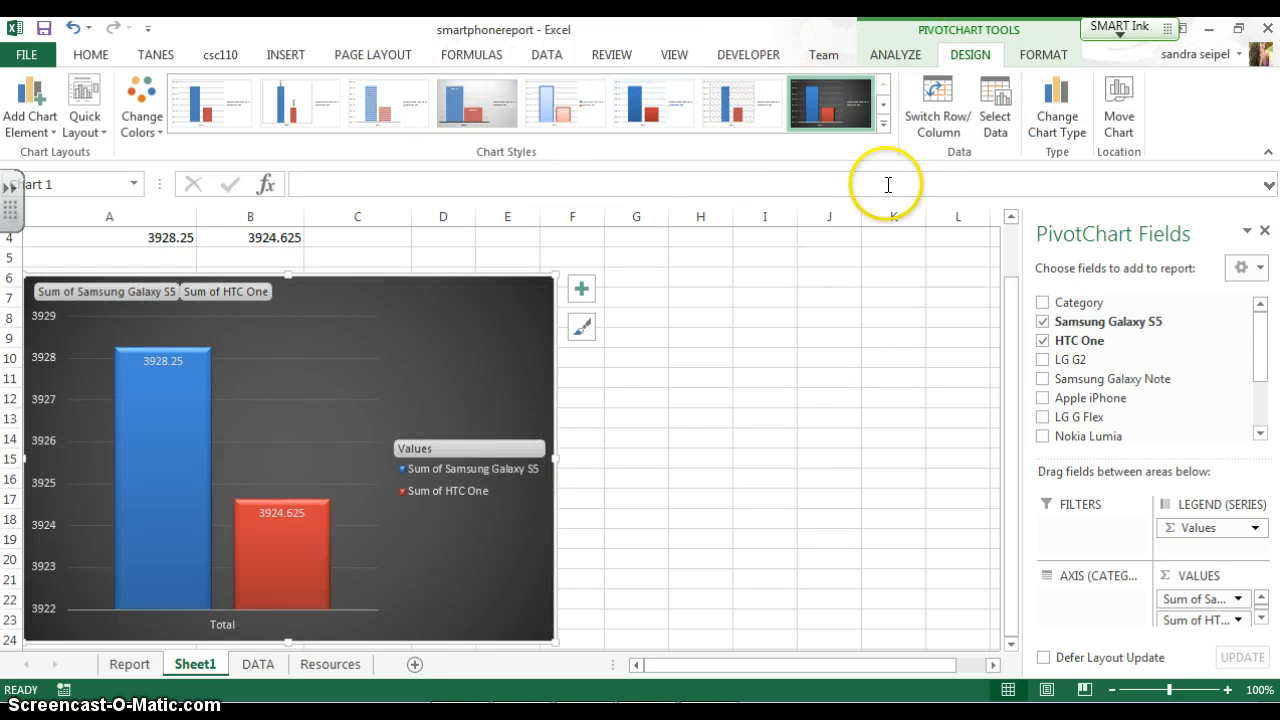
Insert a Category slicer for the PivotChart and place it beside the chart over columns G to I
{"action": "left_click", "coordinate": [283, 56]}
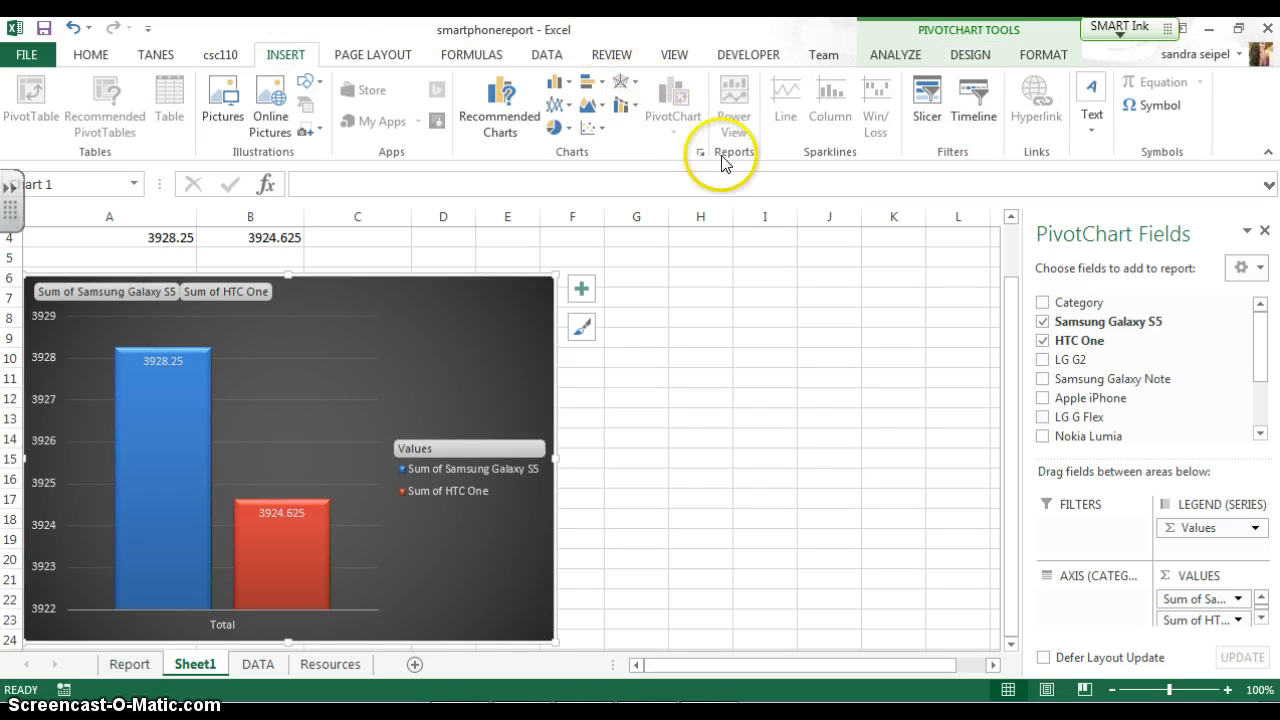
{"action": "left_click", "coordinate": [925, 118]}
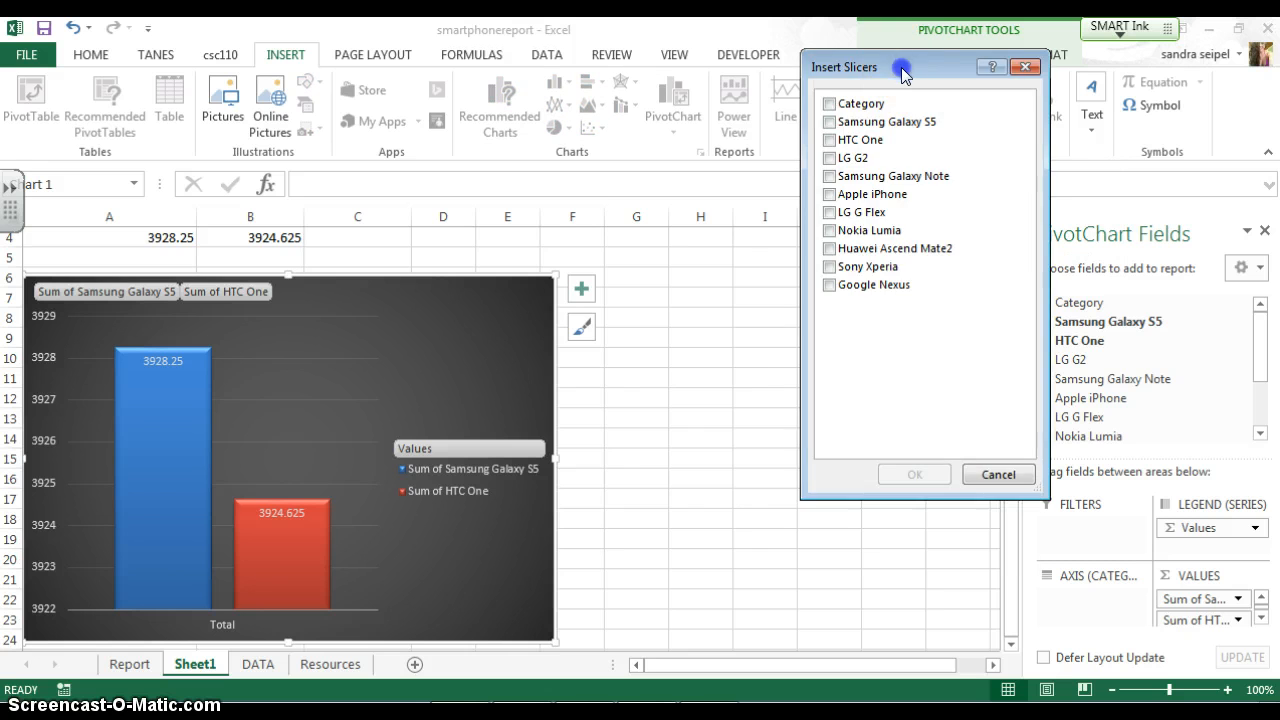
{"action": "left_click_drag", "start_coordinate": [903, 74], "coordinate": [826, 287]}
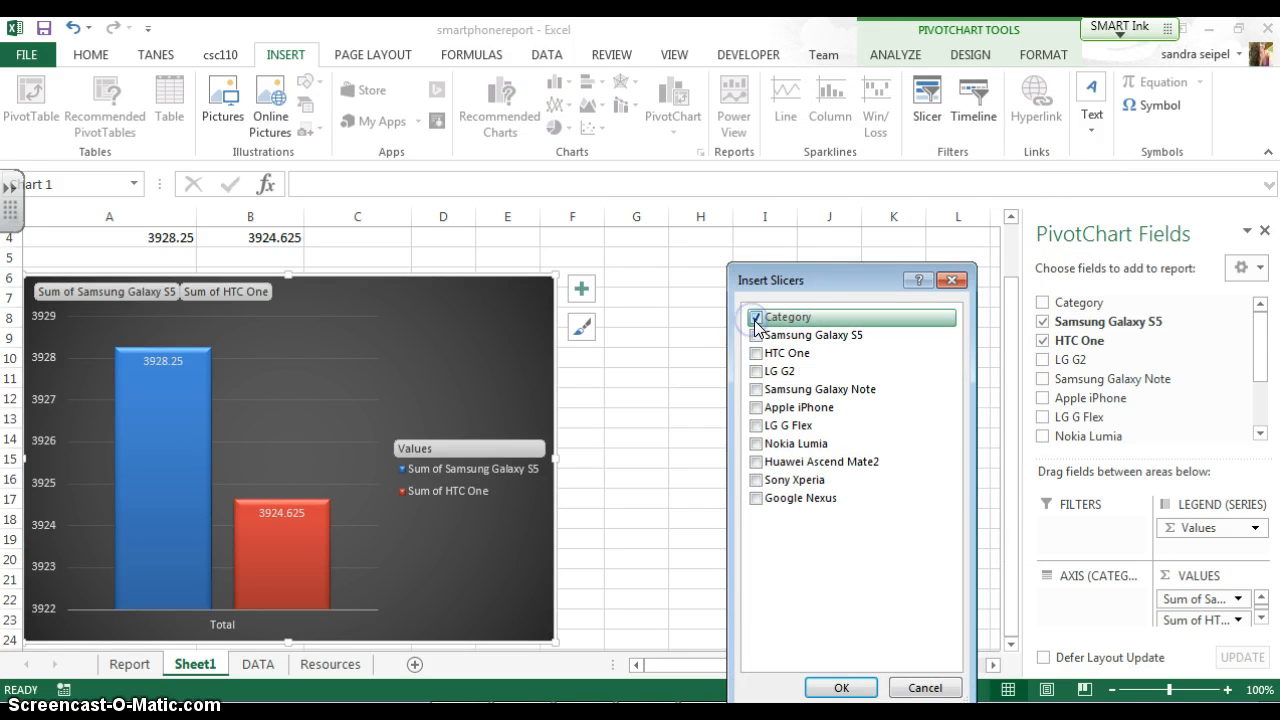
{"action": "left_click", "coordinate": [838, 688]}
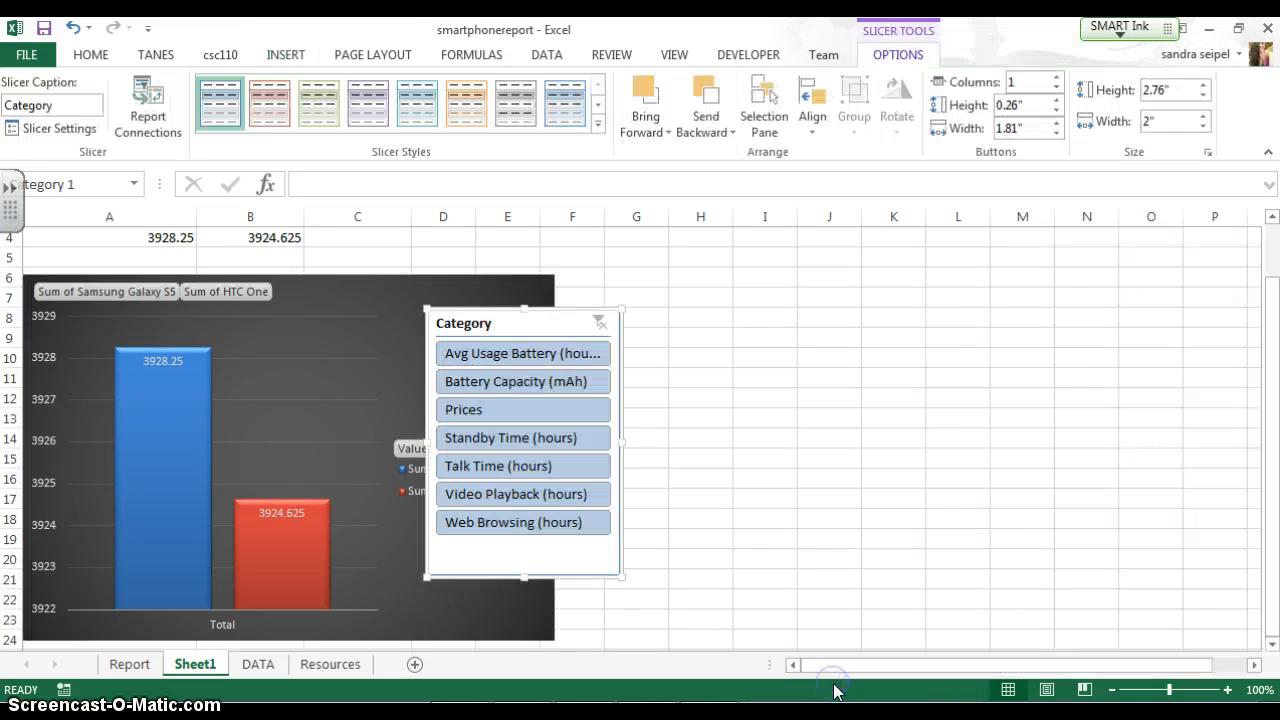
{"action": "left_click_drag", "start_coordinate": [552, 319], "coordinate": [726, 322]}
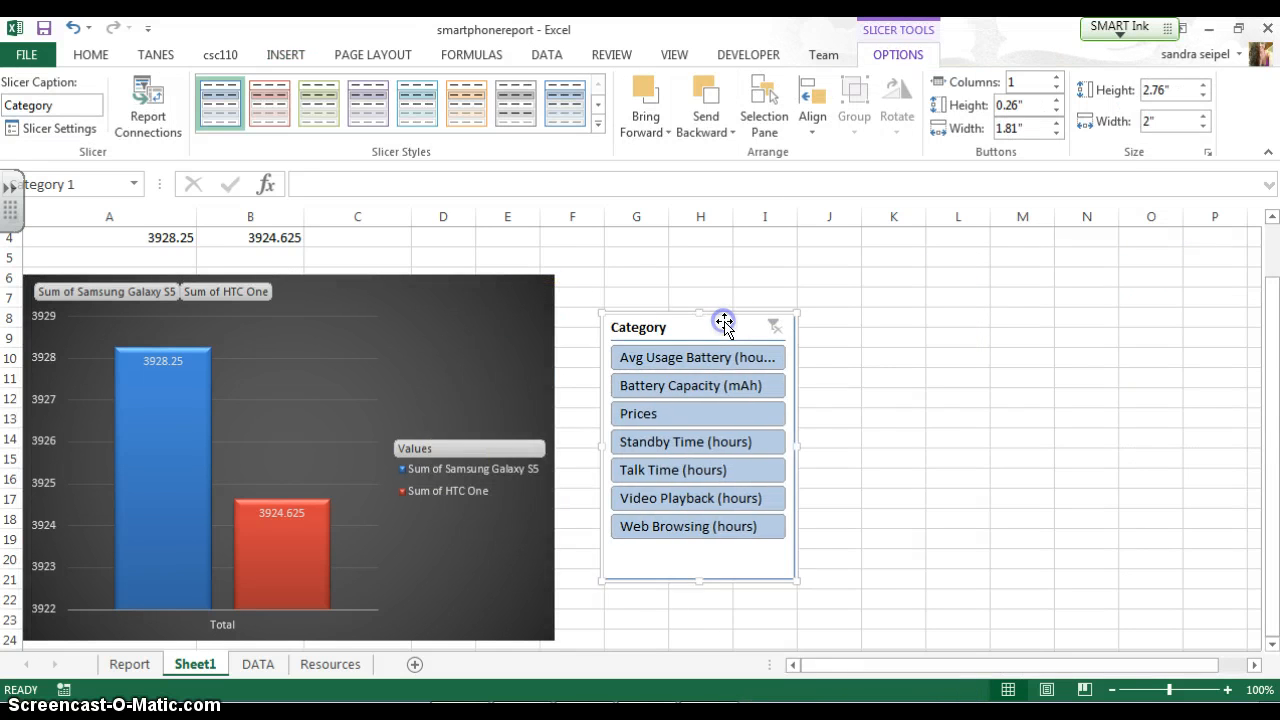
Filter the Category slicer to Battery Capacity (mAh) and compare the PivotTable with the chart
{"action": "left_click", "coordinate": [693, 392]}
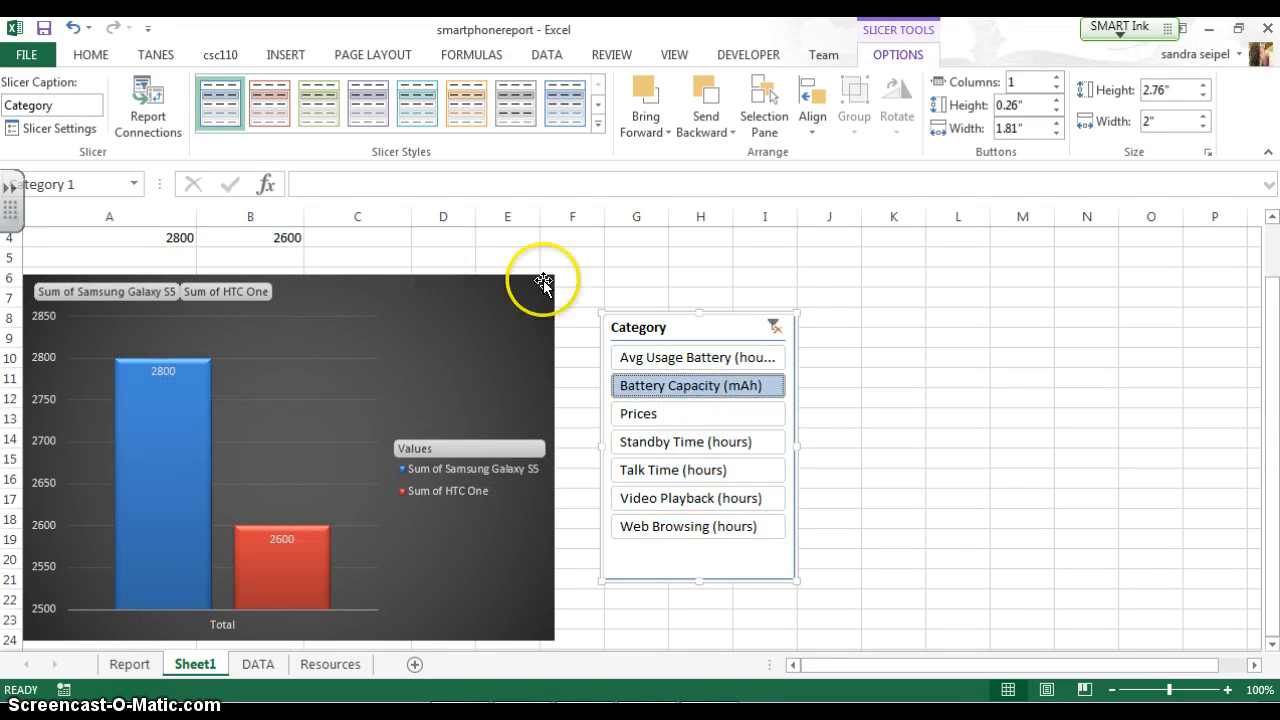
{"action": "left_click", "coordinate": [610, 275]}
{"action": "scroll", "coordinate": [405, 286], "scroll_direction": "up", "scroll_amount": 1}
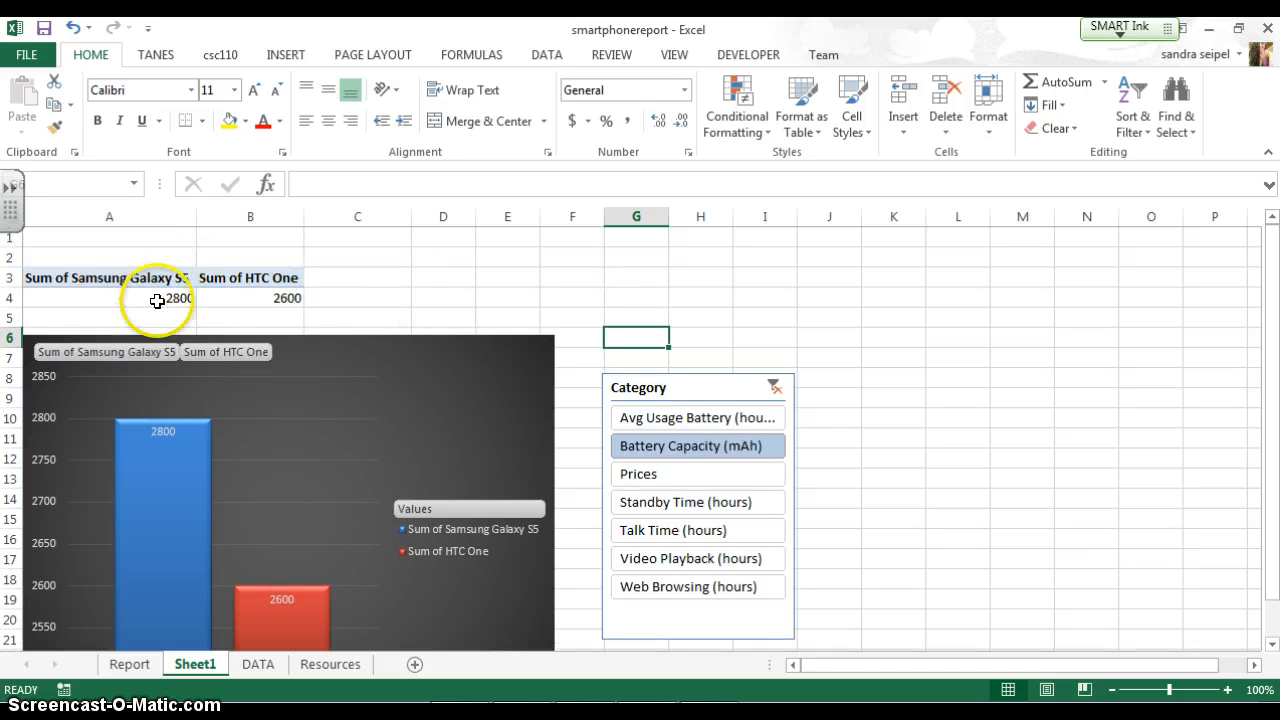
{"action": "scroll", "coordinate": [166, 282], "scroll_direction": "down", "scroll_amount": 1}
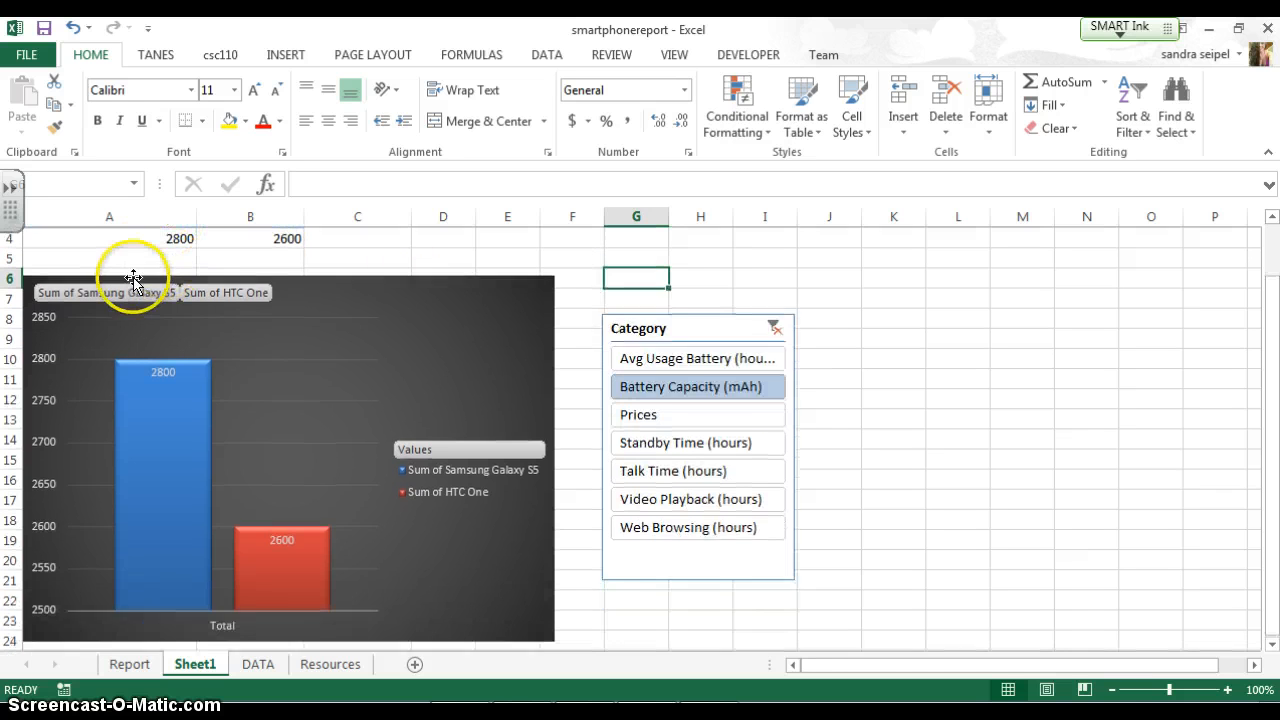
{"action": "scroll", "coordinate": [130, 277], "scroll_direction": "up", "scroll_amount": 1}
{"action": "scroll", "coordinate": [140, 285], "scroll_direction": "down", "scroll_amount": 1}
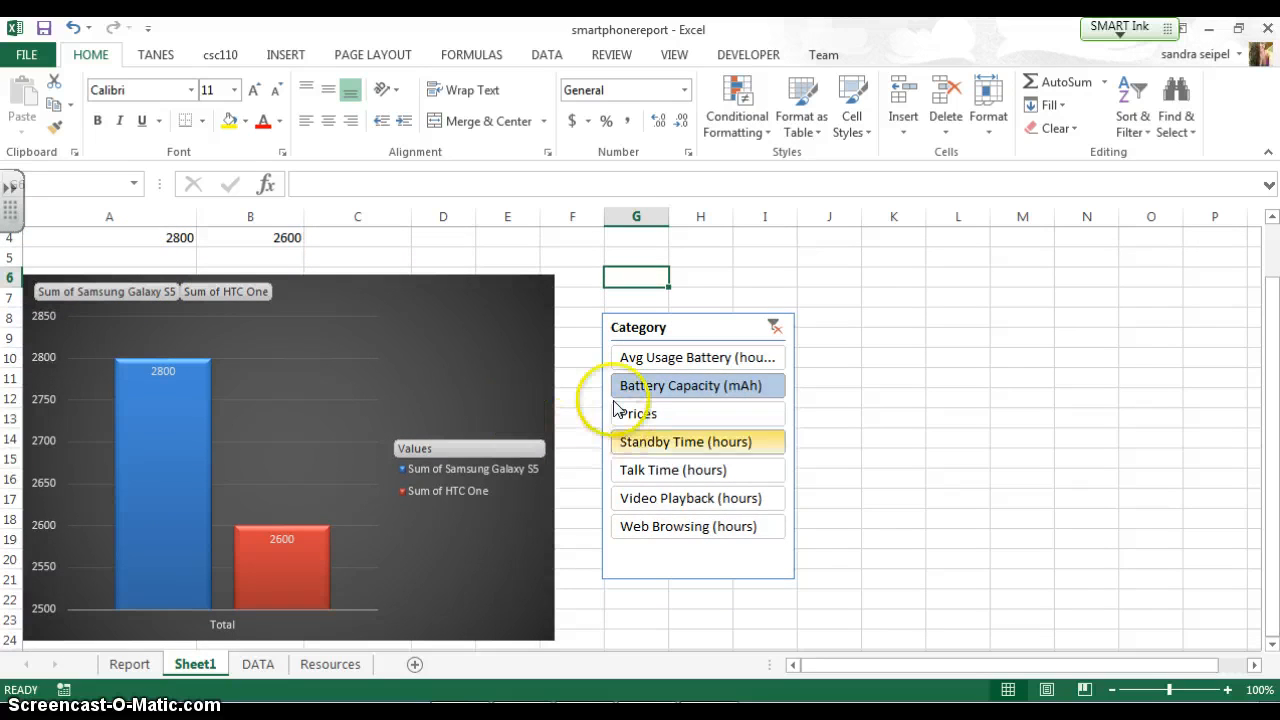
Move the PivotChart up to row 5, just under the PivotTable, and delete the empty rows 1 and 2
{"action": "scroll", "coordinate": [580, 390], "scroll_direction": "up", "scroll_amount": 1}
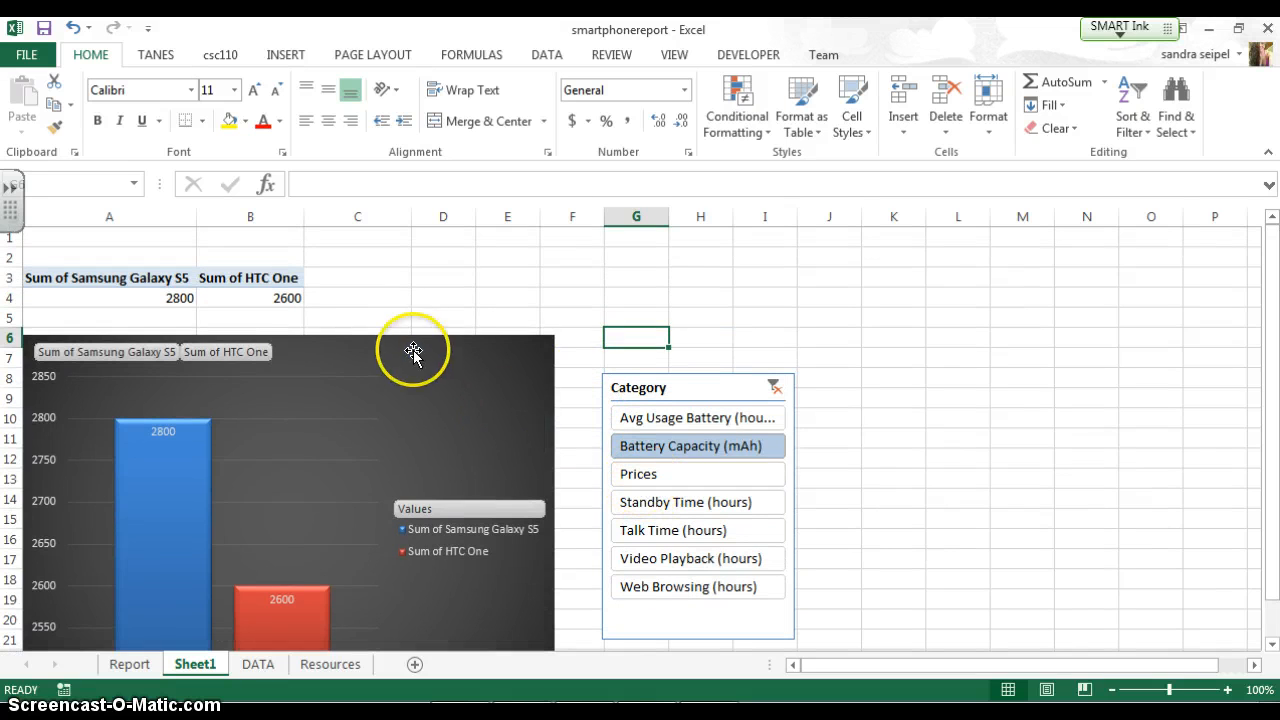
{"action": "left_click_drag", "start_coordinate": [414, 351], "coordinate": [409, 326]}
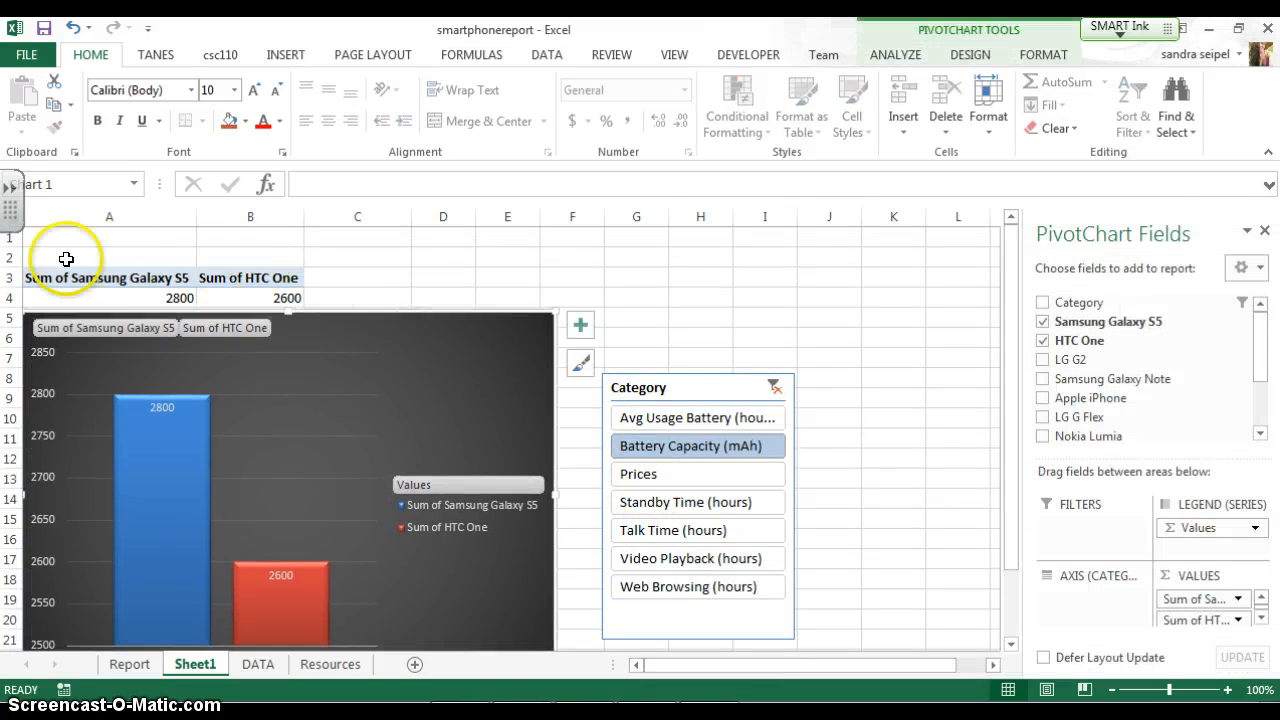
{"action": "left_click_drag", "start_coordinate": [14, 238], "coordinate": [14, 257]}
{"action": "right_click", "coordinate": [14, 257]}
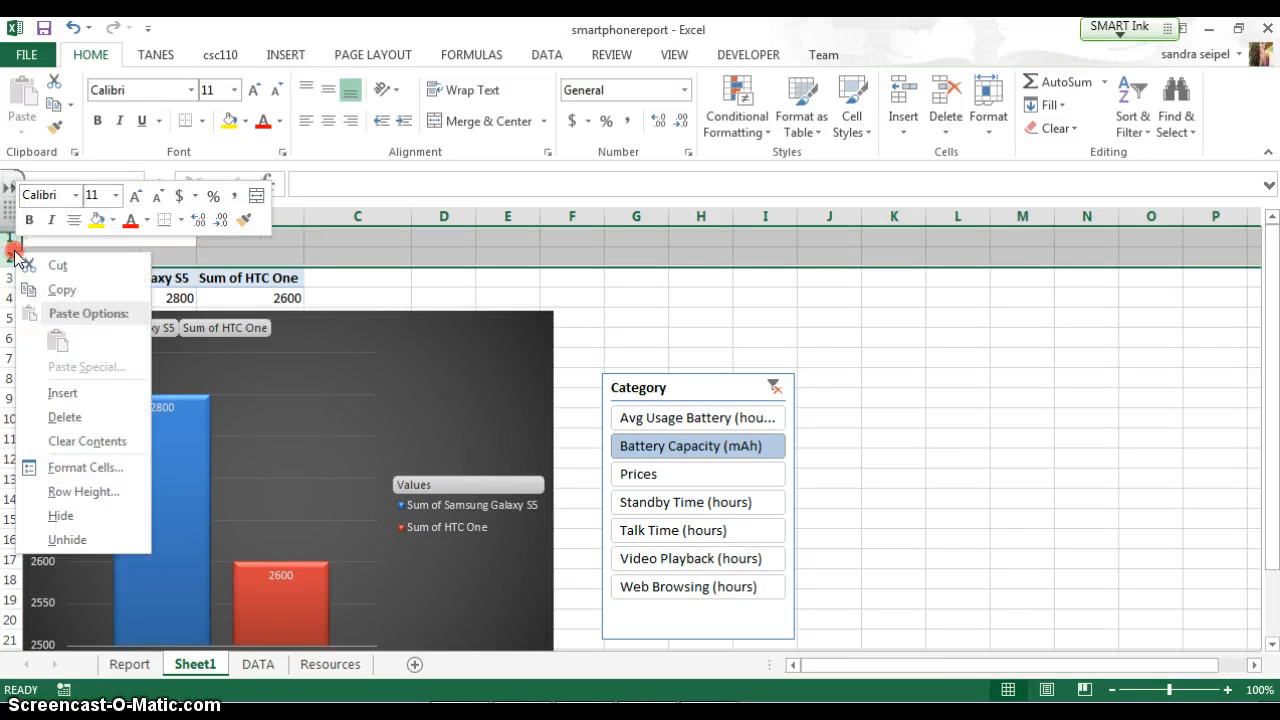
{"action": "left_click", "coordinate": [62, 417]}
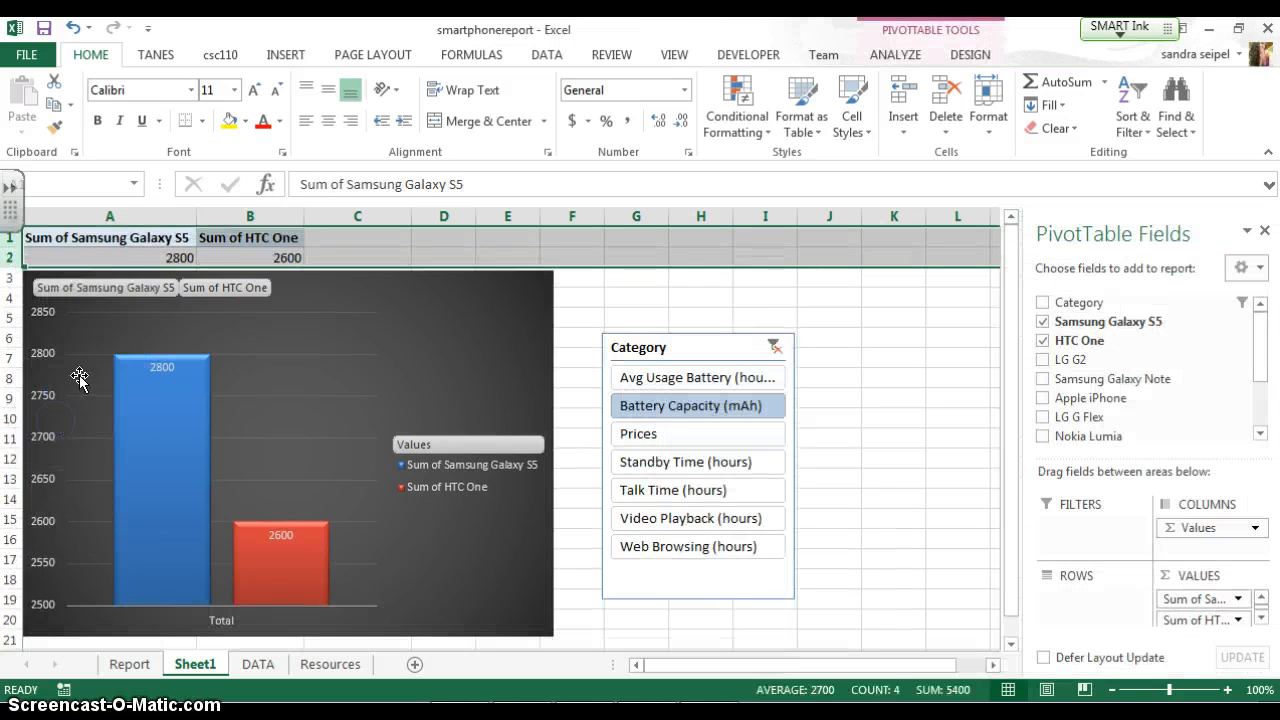
Move the Category slicer up against the PivotChart's edge, over columns F to H starting at row 3
{"action": "left_click", "coordinate": [650, 297]}
{"action": "left_click_drag", "start_coordinate": [683, 340], "coordinate": [643, 280]}
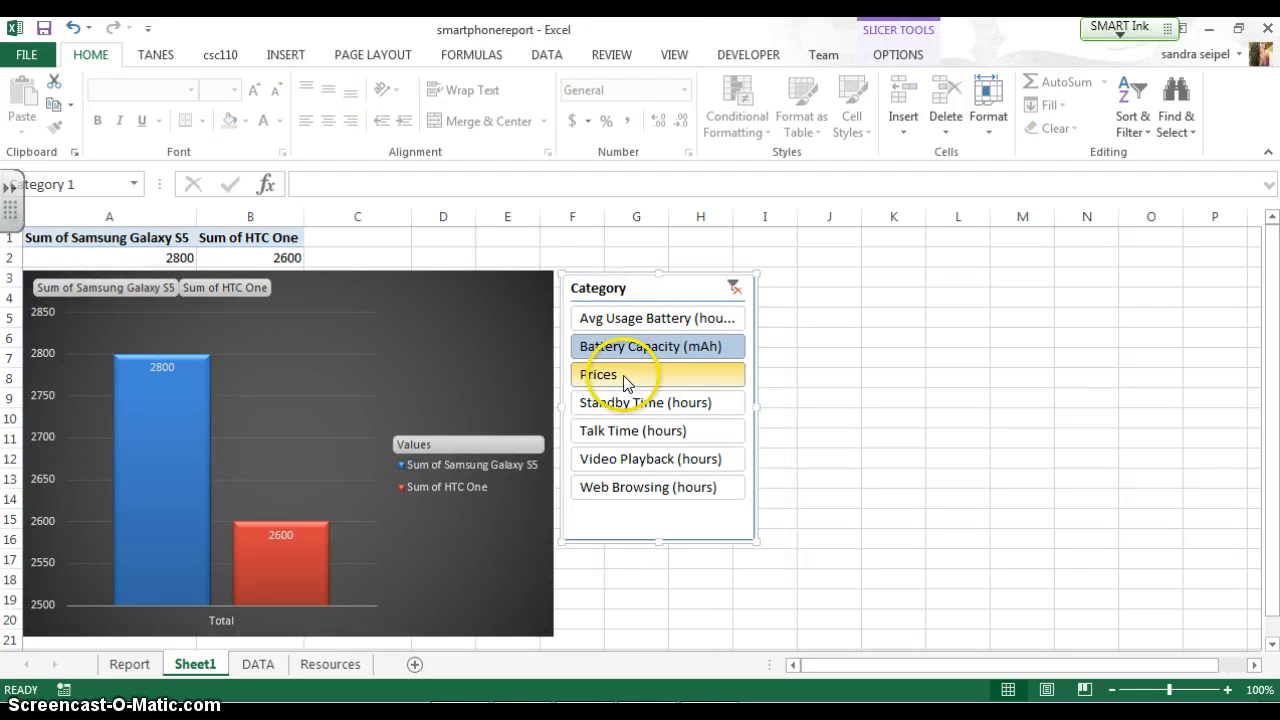
Filter the Category slicer to Prices and Standby Time (hours) in turn, and delete the Total axis label from the PivotChart
{"action": "left_click", "coordinate": [614, 380]}
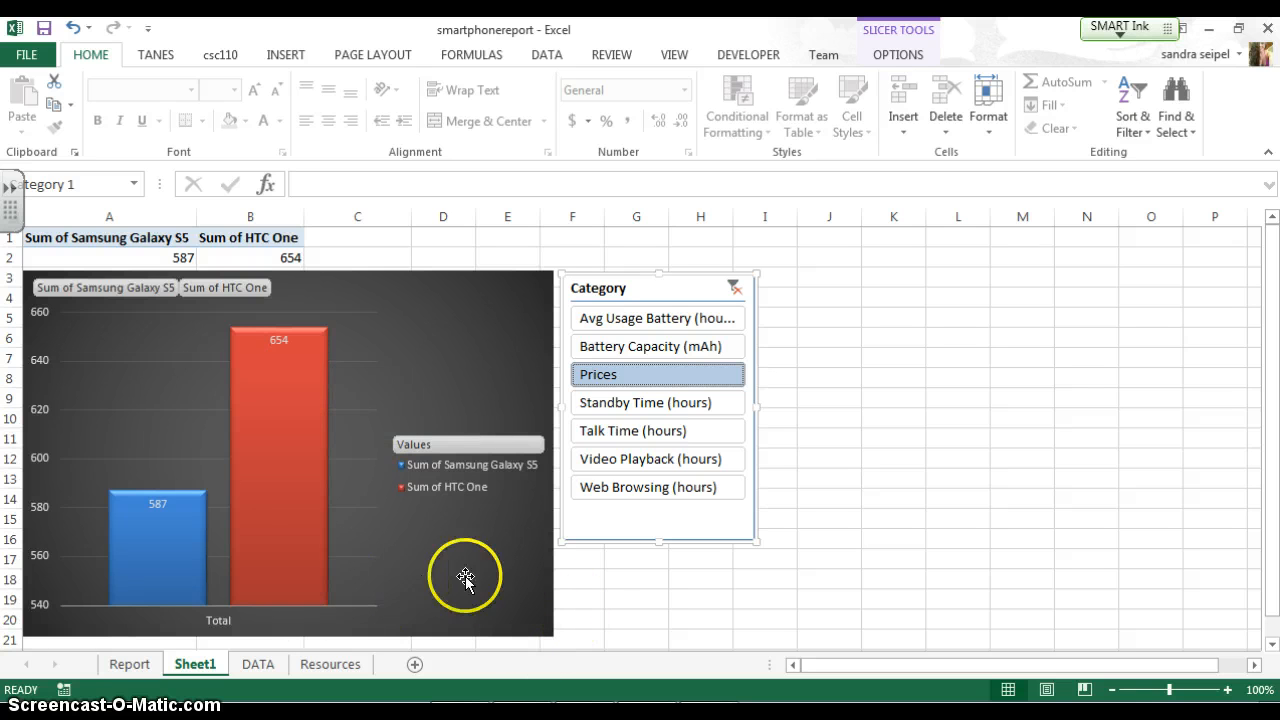
{"action": "left_click", "coordinate": [649, 404]}
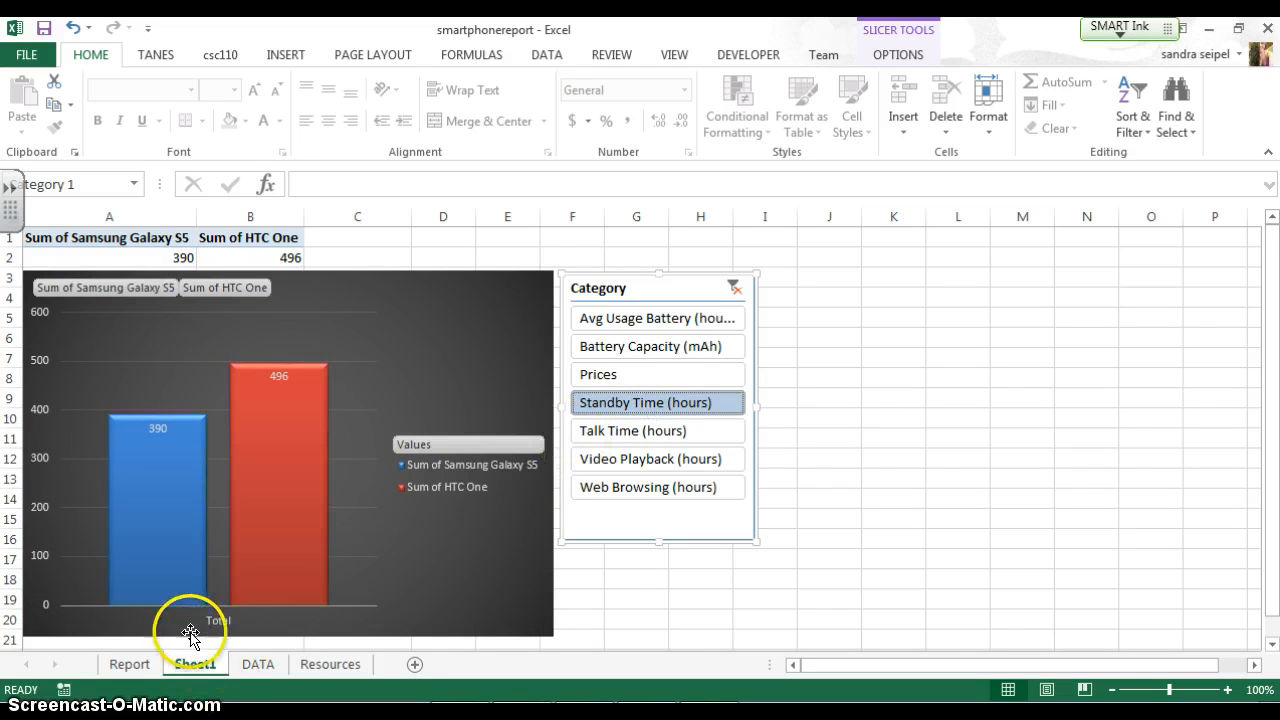
{"action": "left_click", "coordinate": [219, 617]}
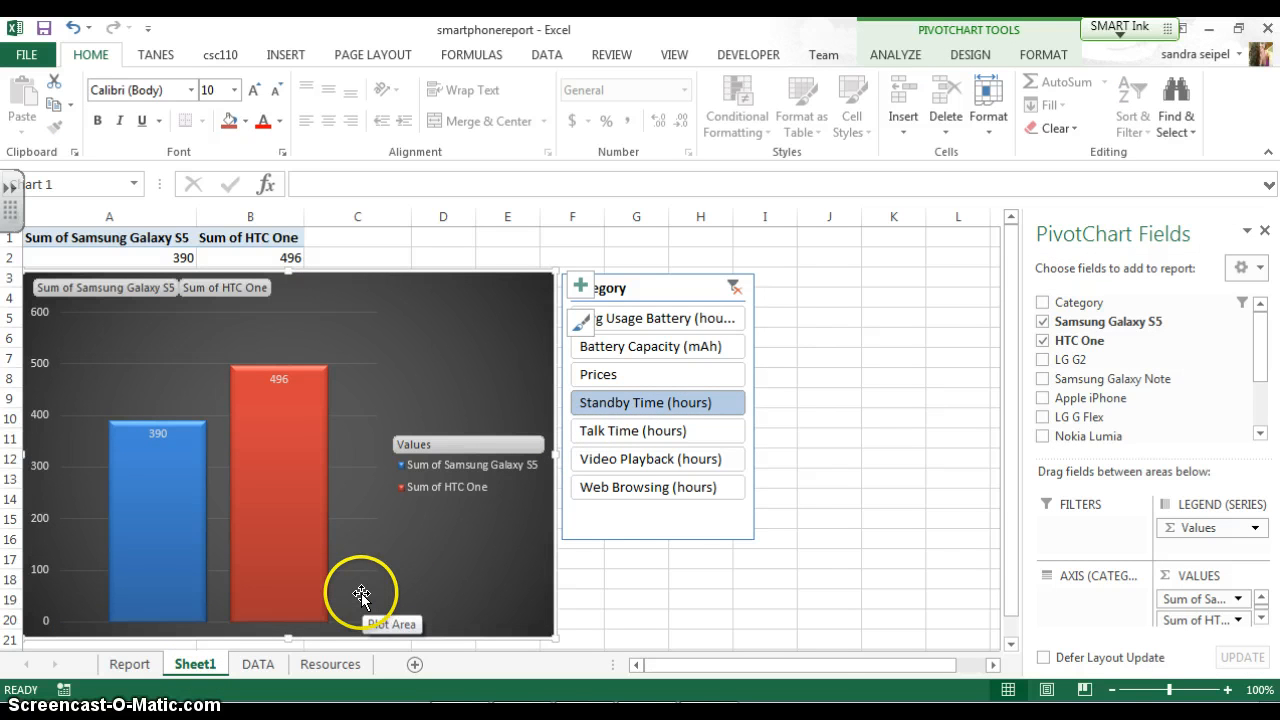
Compare the phones for Video Playback (hours) and Web Browsing (hours) with the slicer, and check the source figures on the DATA sheet
{"action": "left_click", "coordinate": [645, 460]}
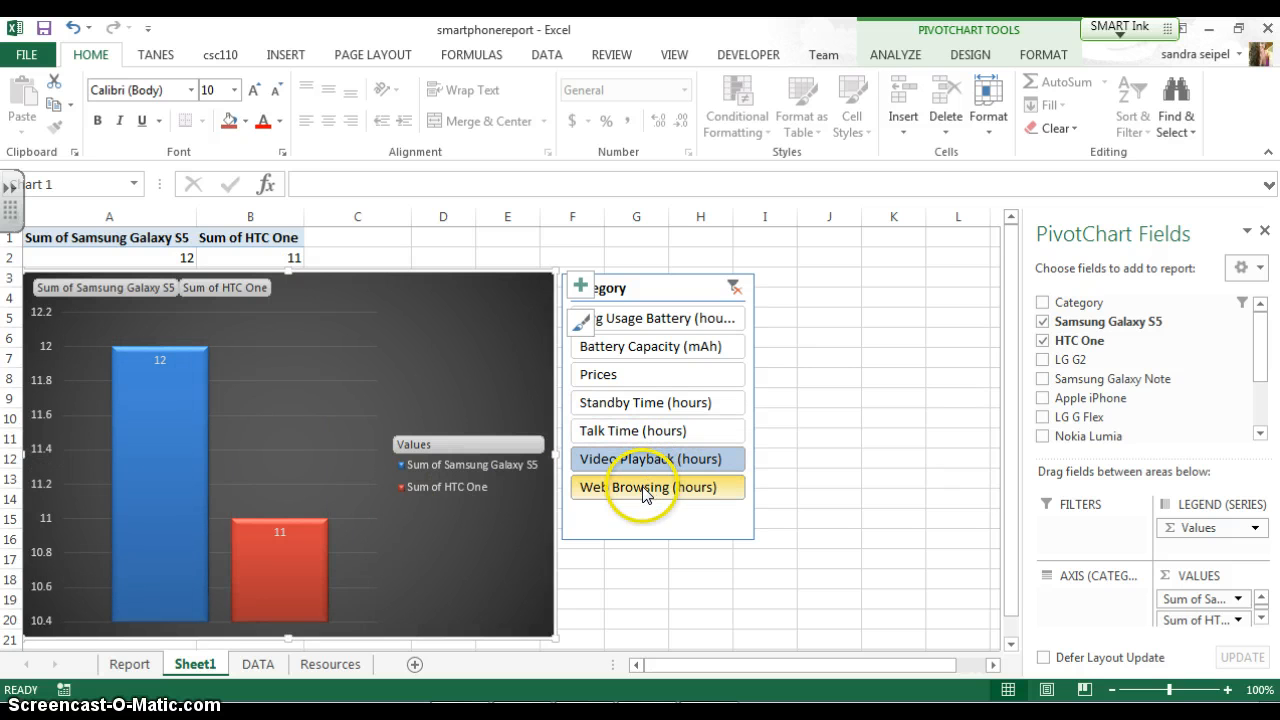
{"action": "left_click", "coordinate": [643, 490]}
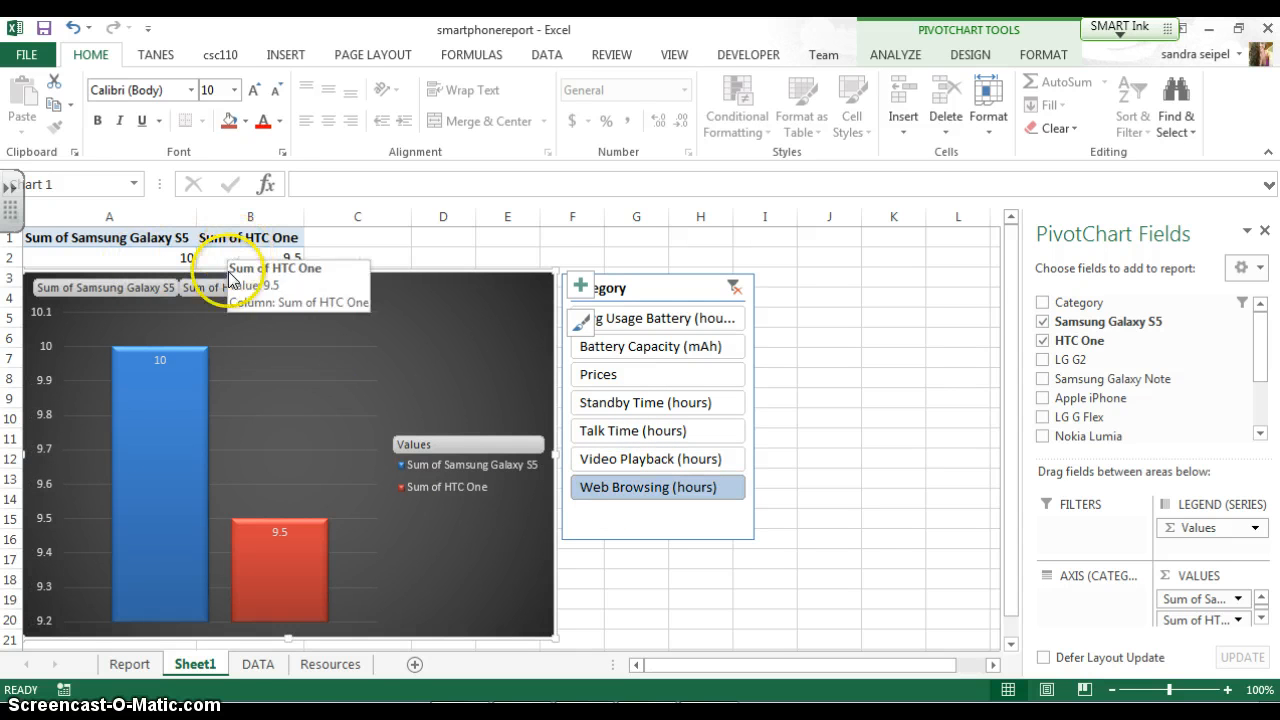
{"action": "left_click", "coordinate": [258, 665]}
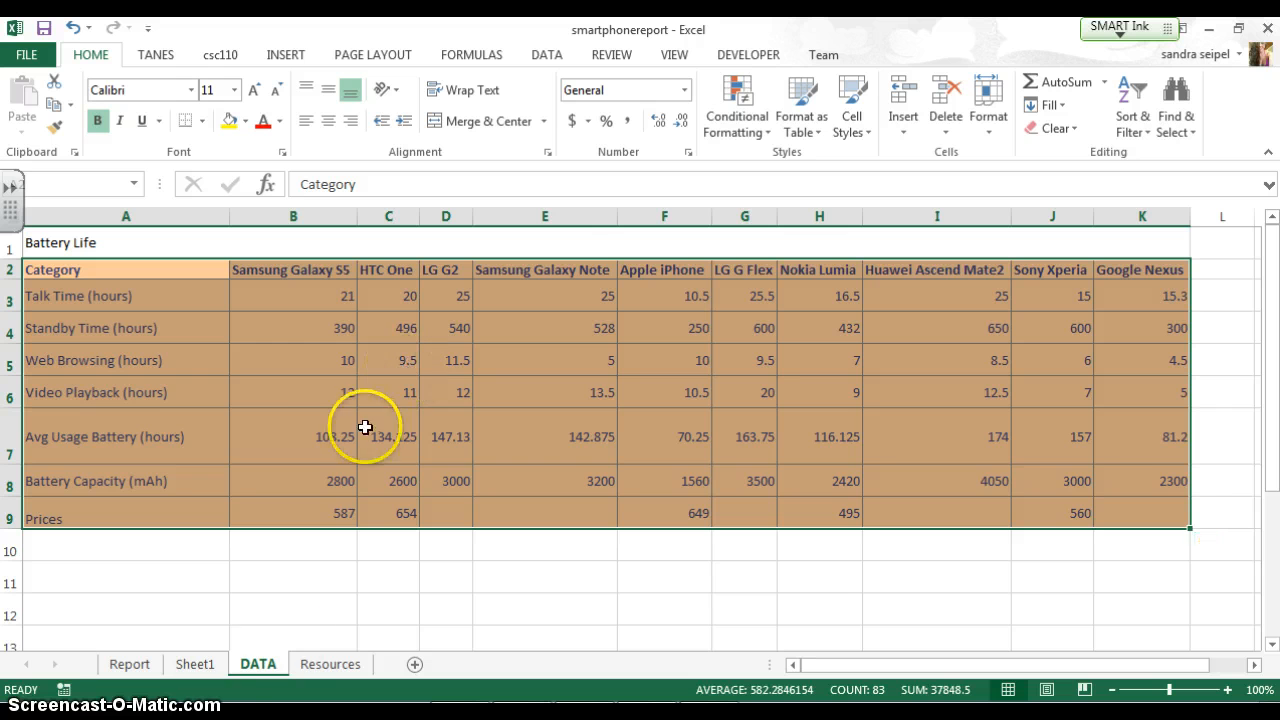
Return to the sheet containing the new PivotChart and rename Sheet1 as Reports
{"action": "left_click", "coordinate": [196, 664]}
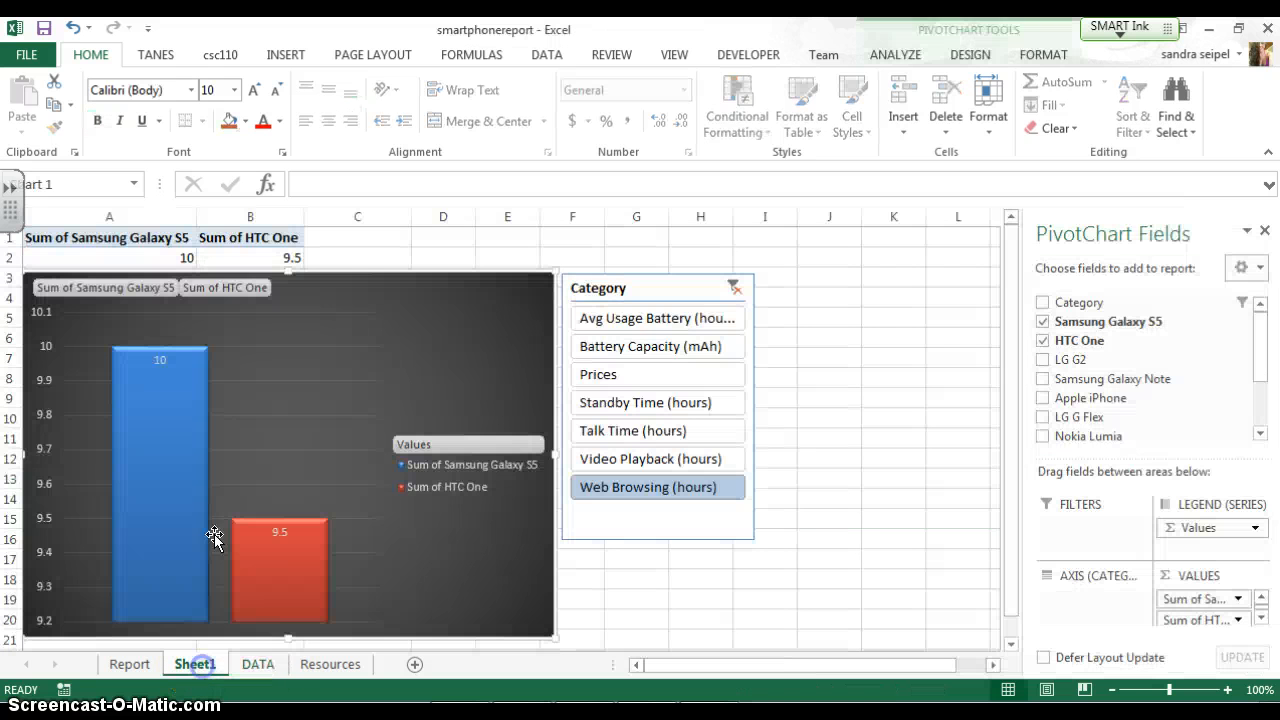
{"action": "double_click", "coordinate": [206, 664]}
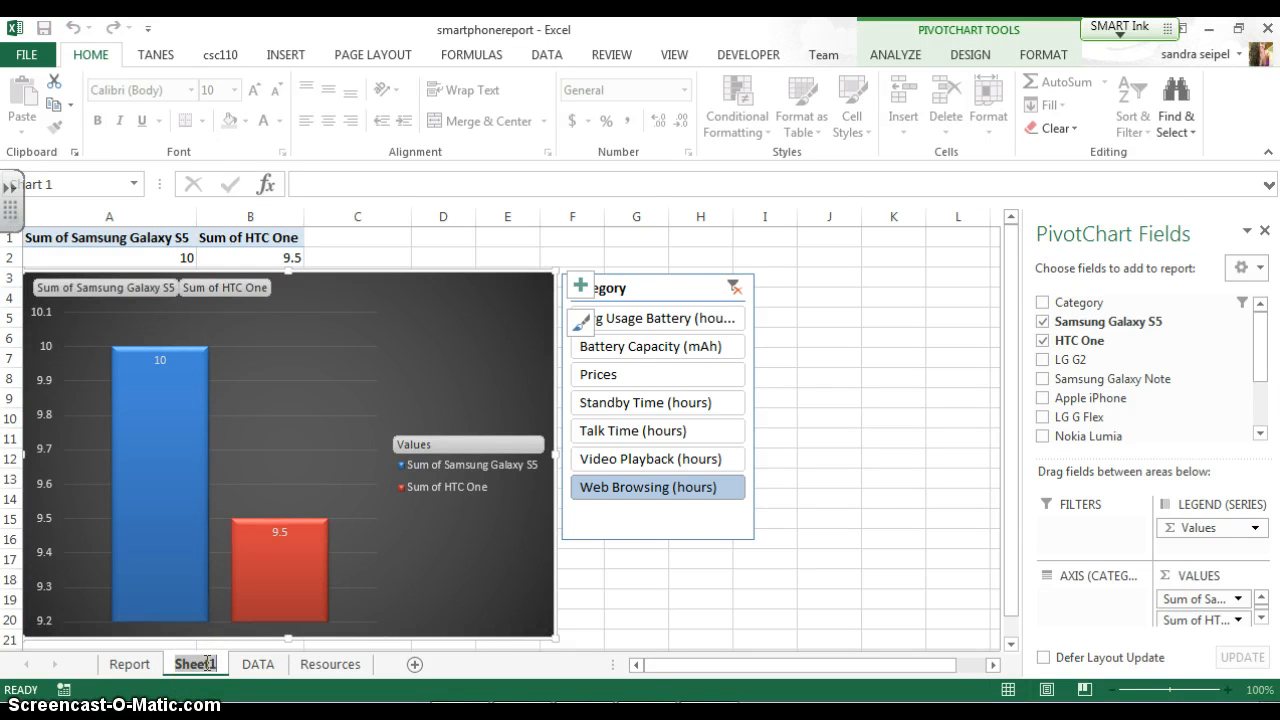
{"action": "type", "text": "Reports"}
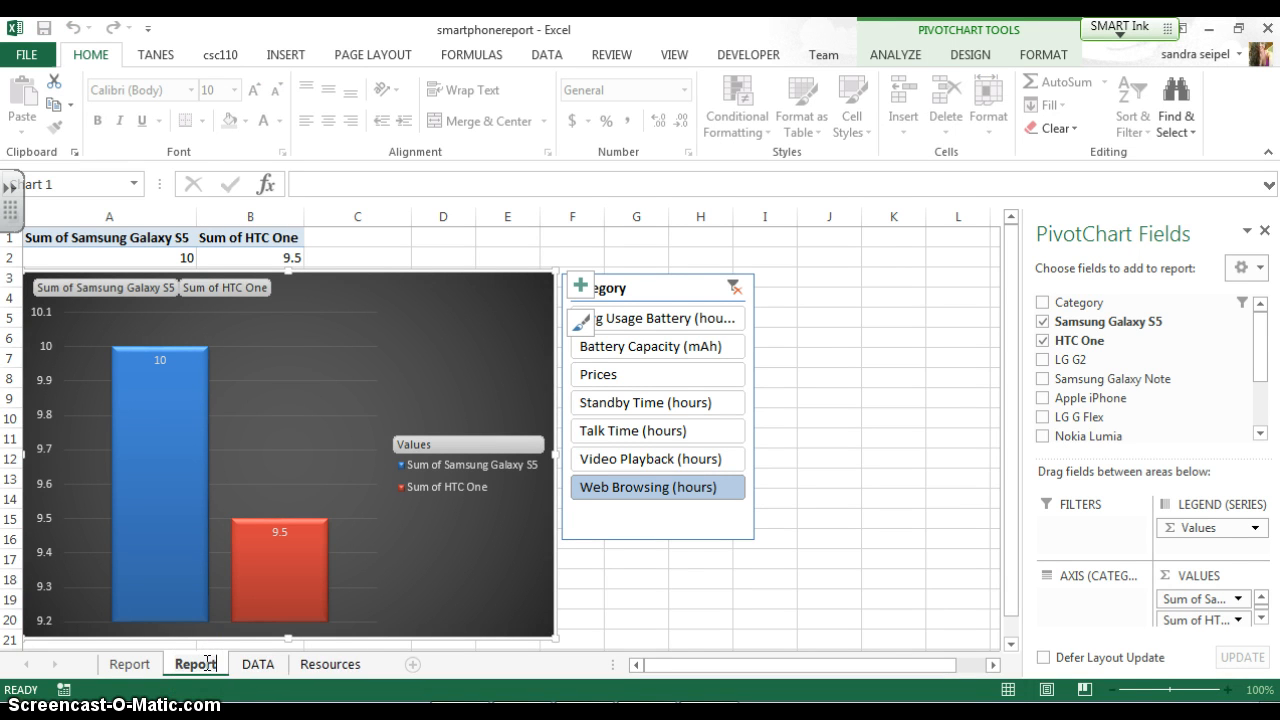
{"action": "key", "text": "Return"}
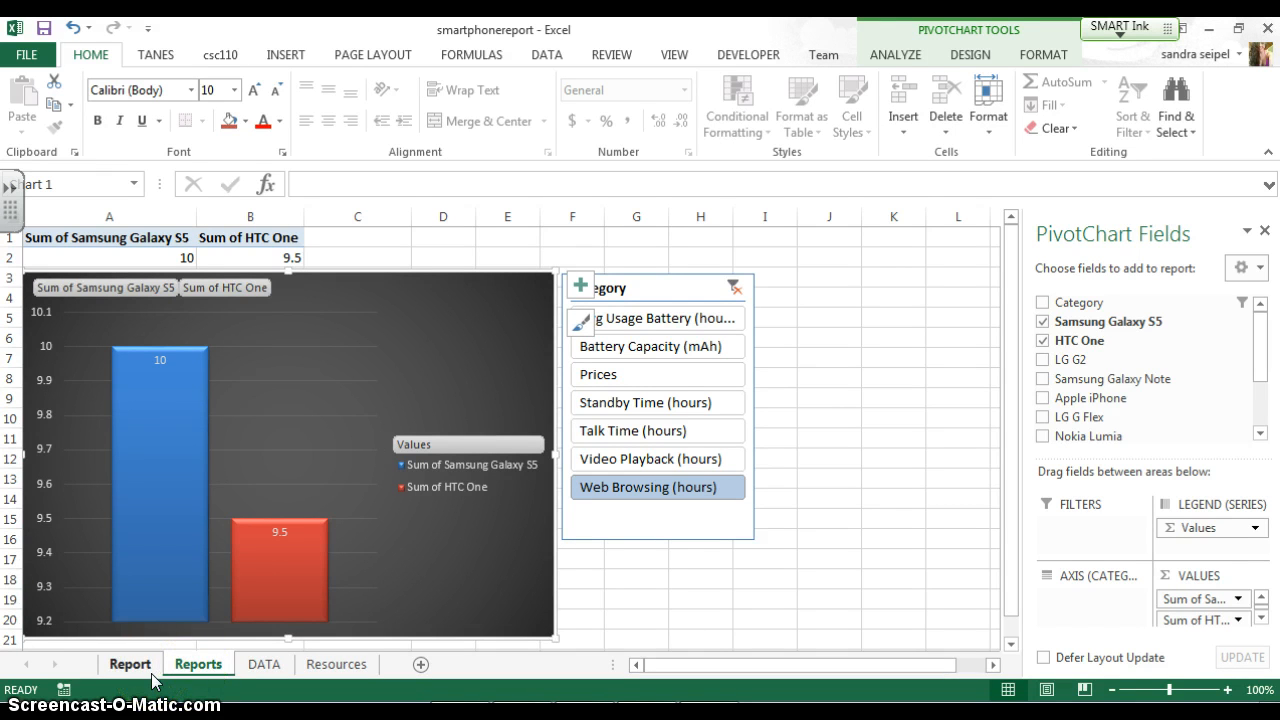
View the Report sheet's chart, and on Reports step the slicer through Prices, Standby Time, Talk Time, Video Playback and Web Browsing
{"action": "left_click", "coordinate": [130, 664]}
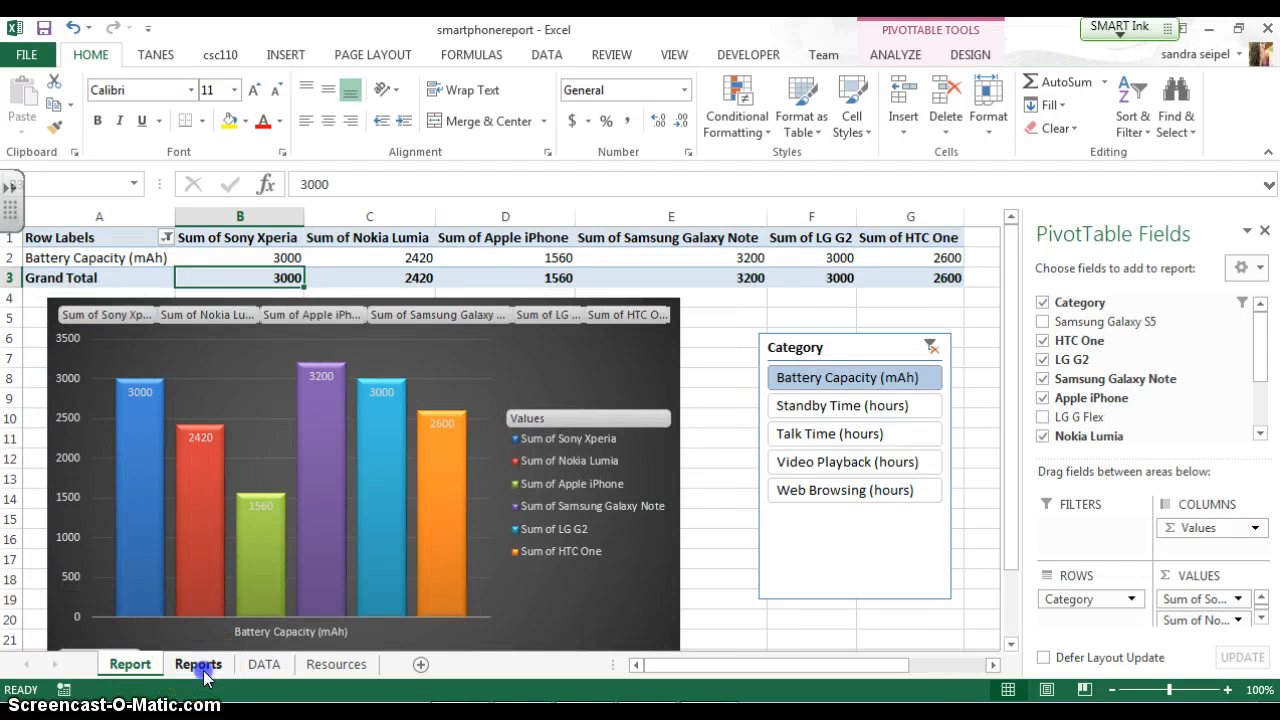
{"action": "left_click", "coordinate": [203, 670]}
{"action": "left_click", "coordinate": [630, 386]}
{"action": "left_click", "coordinate": [630, 402]}
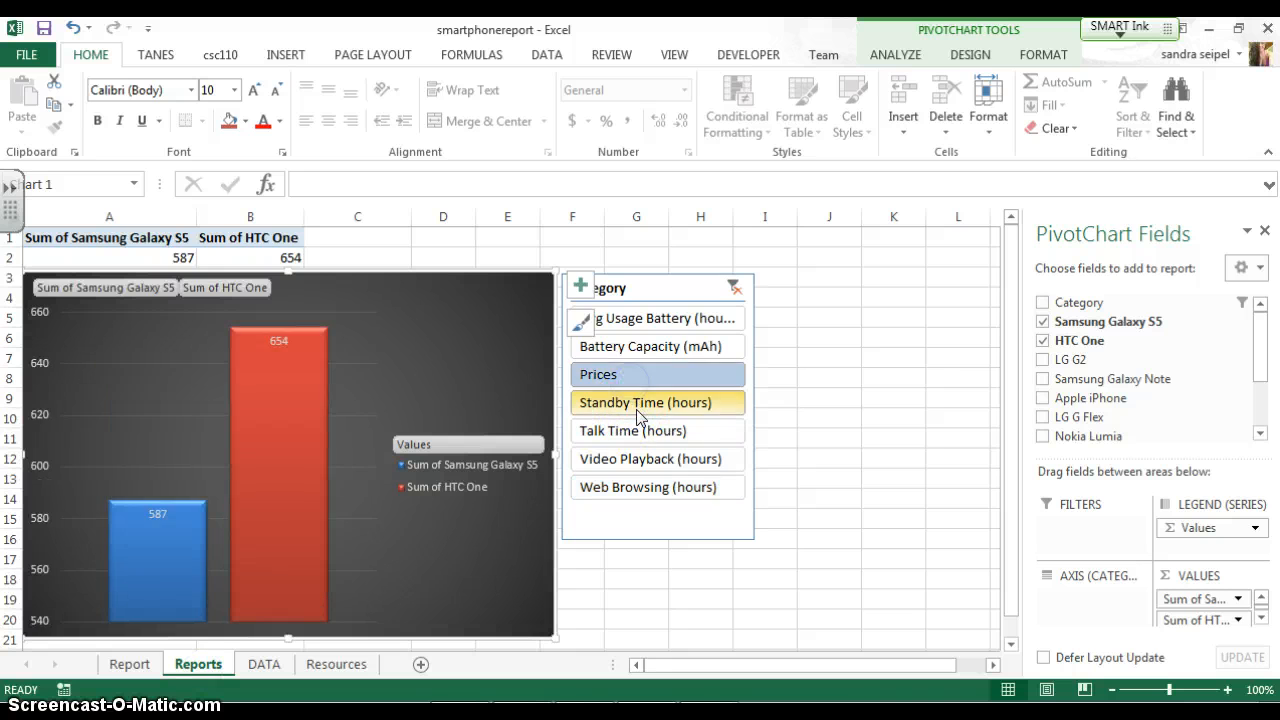
{"action": "left_click", "coordinate": [630, 430]}
{"action": "left_click", "coordinate": [631, 460]}
{"action": "left_click", "coordinate": [627, 490]}
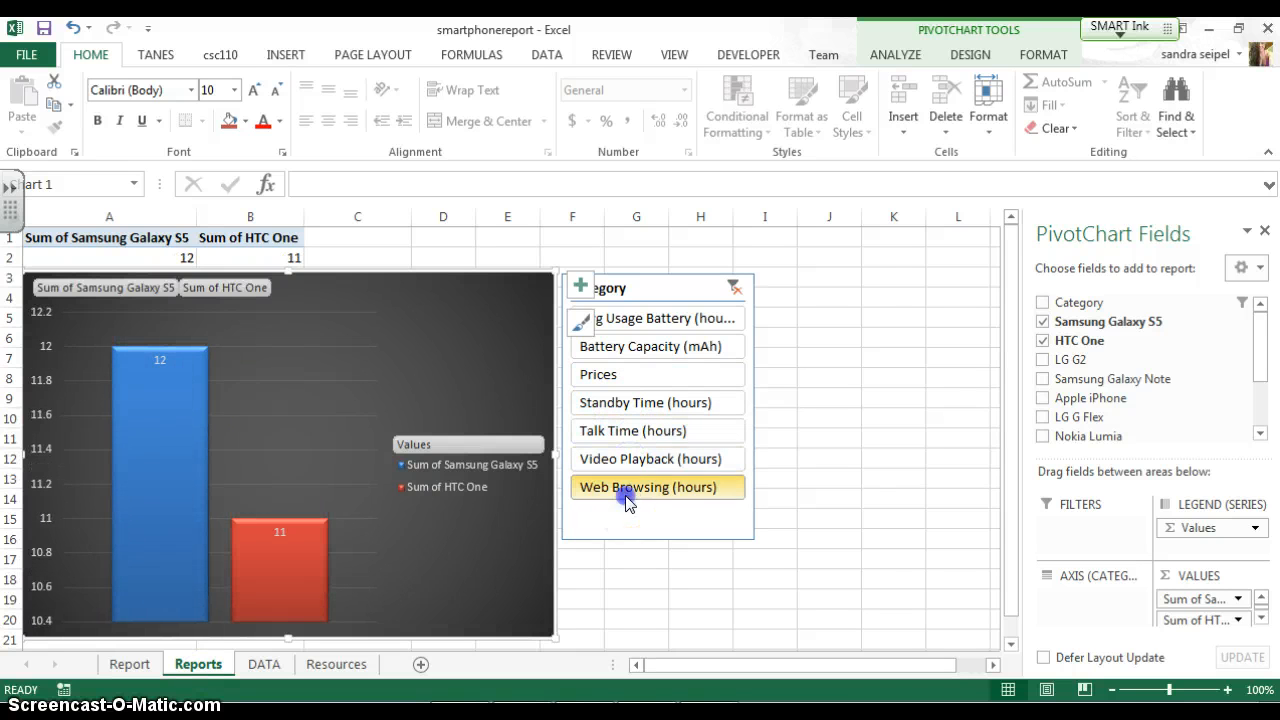